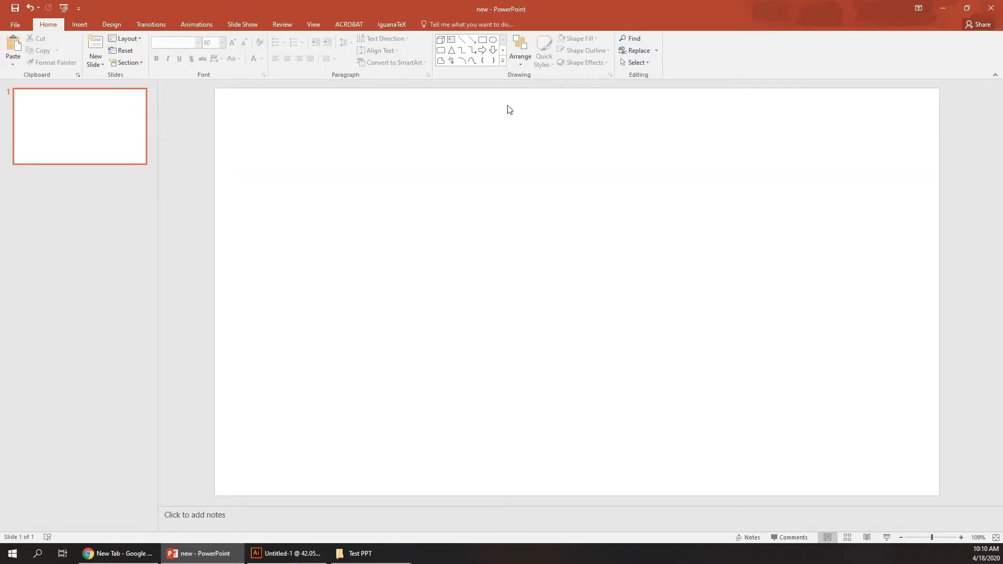
# Draw a Cube shape and drag its handles into a thin, wide parallelogram slab
pyautogui.click(503, 63)
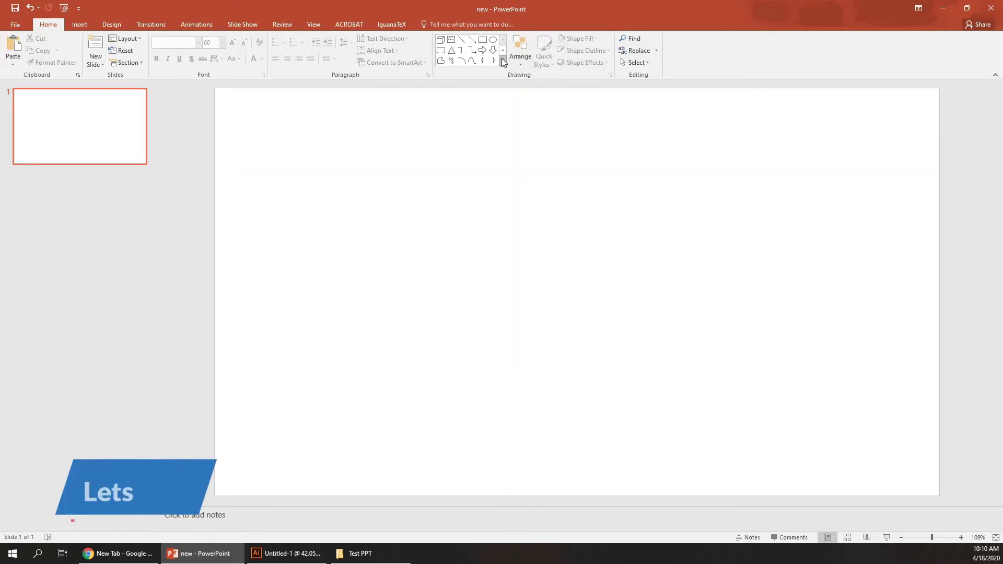
pyautogui.click(506, 61)
pyautogui.click(559, 139)
pyautogui.moveTo(413, 213)
pyautogui.mouseDown()
pyautogui.moveTo(610, 372)
pyautogui.moveTo(680, 379)
pyautogui.mouseUp()
pyautogui.moveTo(415, 259); pyautogui.dragTo(413, 345)
pyautogui.moveTo(680, 295); pyautogui.dragTo(744, 294)
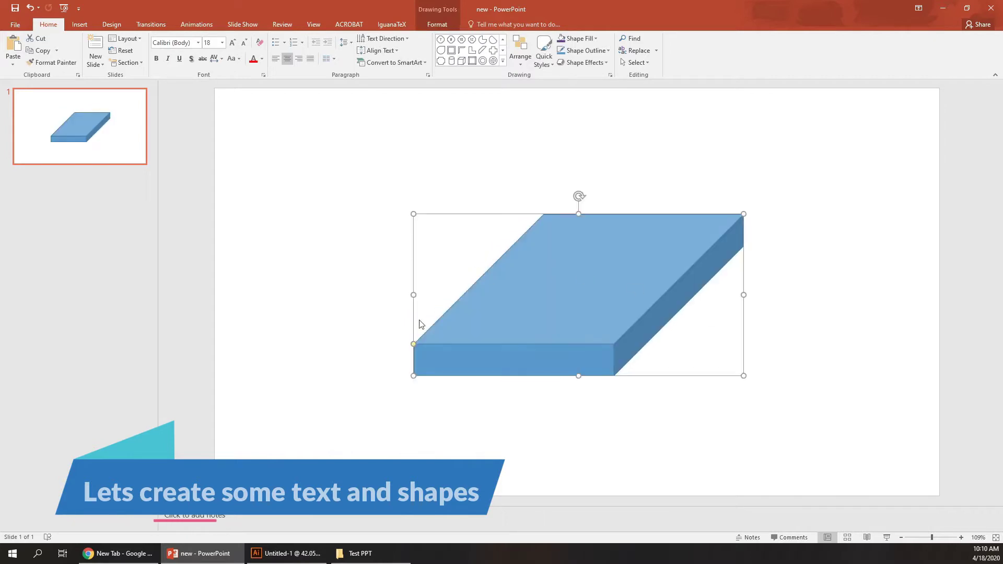
pyautogui.moveTo(414, 345)
pyautogui.mouseDown()
pyautogui.moveTo(414, 365)
pyautogui.moveTo(425, 357)
pyautogui.mouseUp()
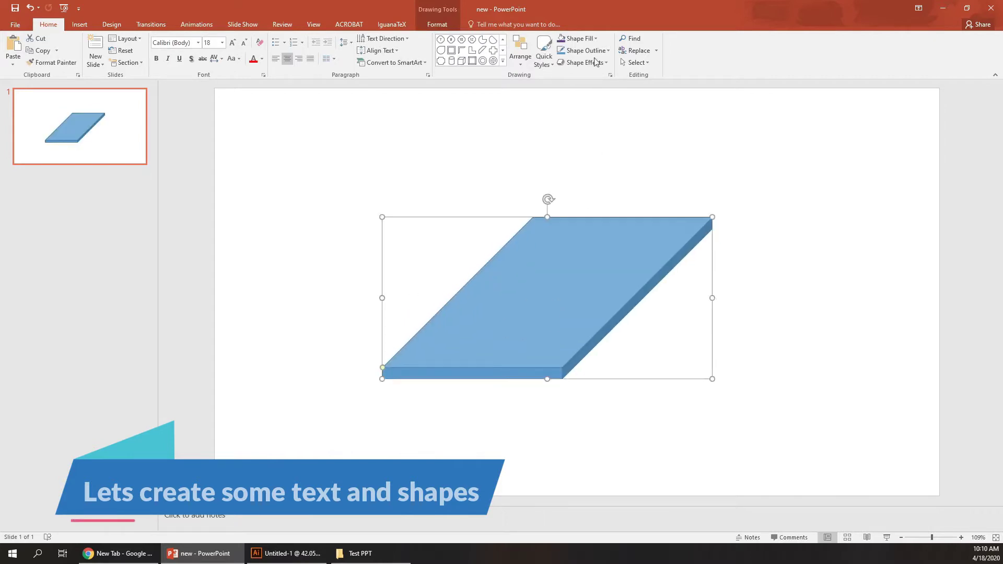
# Fill the slab with purple and add a soft Glow shape effect
pyautogui.click(580, 38)
pyautogui.click(636, 115)
pyautogui.click(584, 63)
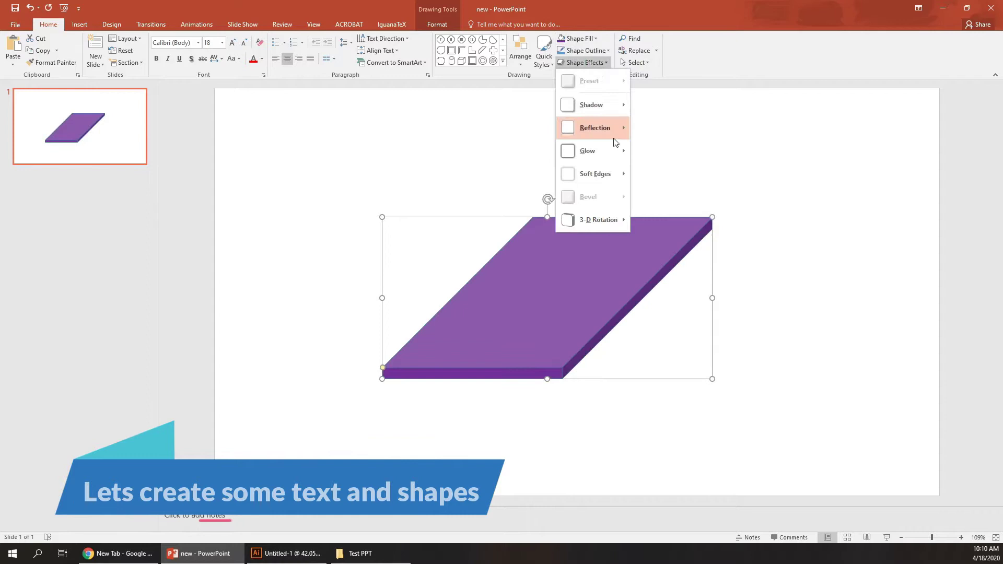
pyautogui.click(676, 292)
pyautogui.click(743, 278)
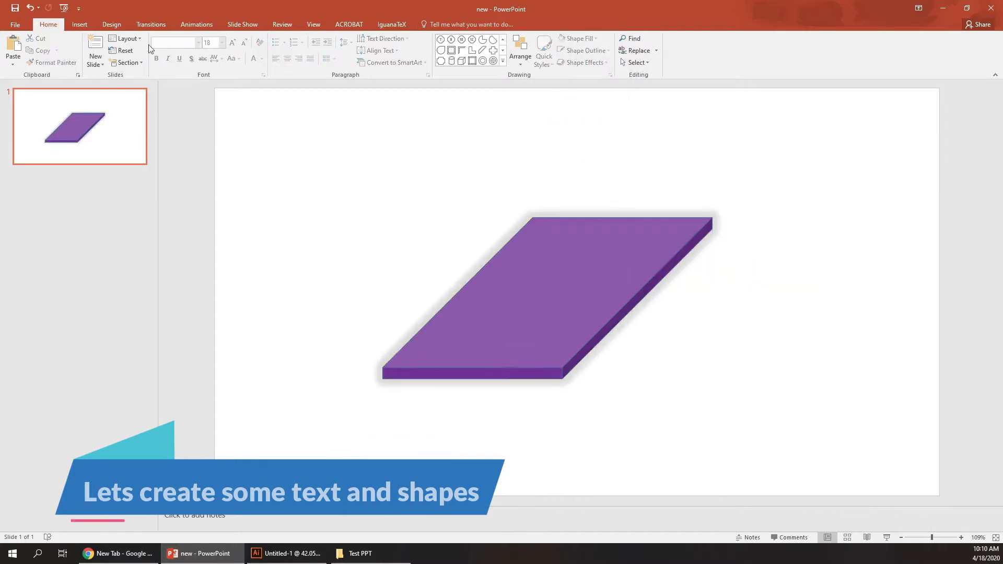
# Add a text box with the title 'Hello and Welcome' set in Arial at size 40
pyautogui.click(79, 24)
pyautogui.click(404, 51)
pyautogui.click(335, 171)
pyautogui.write('H')
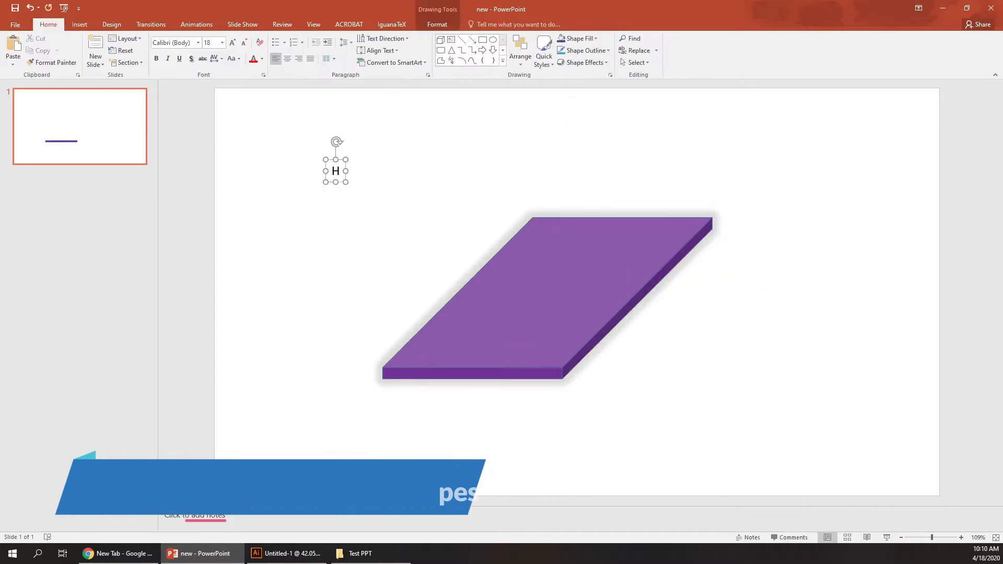
pyautogui.write('ello ')
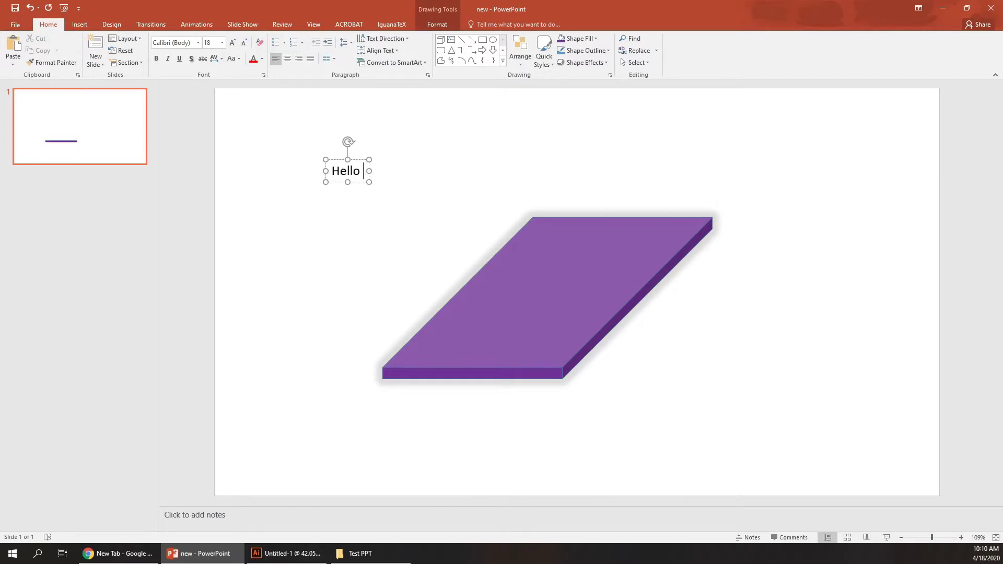
pyautogui.write('and Welcome')
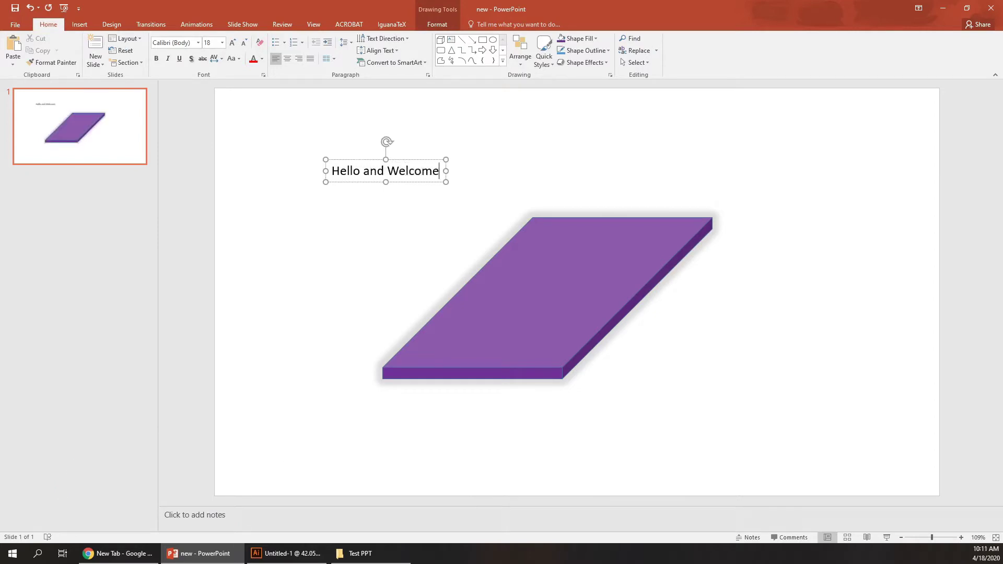
pyautogui.hotkey('ctrl', 'a')
pyautogui.click(176, 43)
pyautogui.write('Arial')
pyautogui.press('Return')
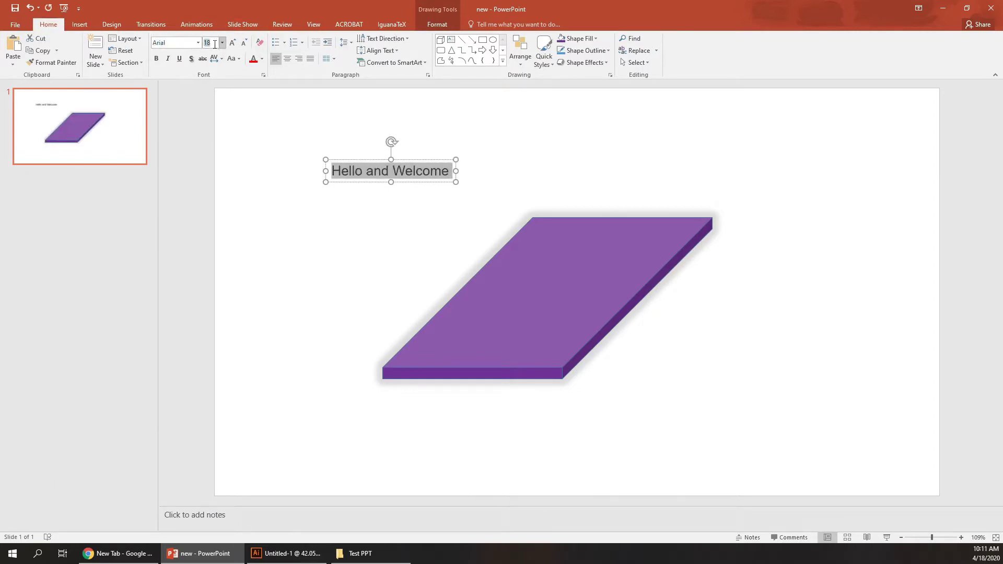
pyautogui.write('40')
pyautogui.press('Return')
# Make the whole title bold and give it a text shadow
pyautogui.click(565, 285)
pyautogui.click(468, 181)
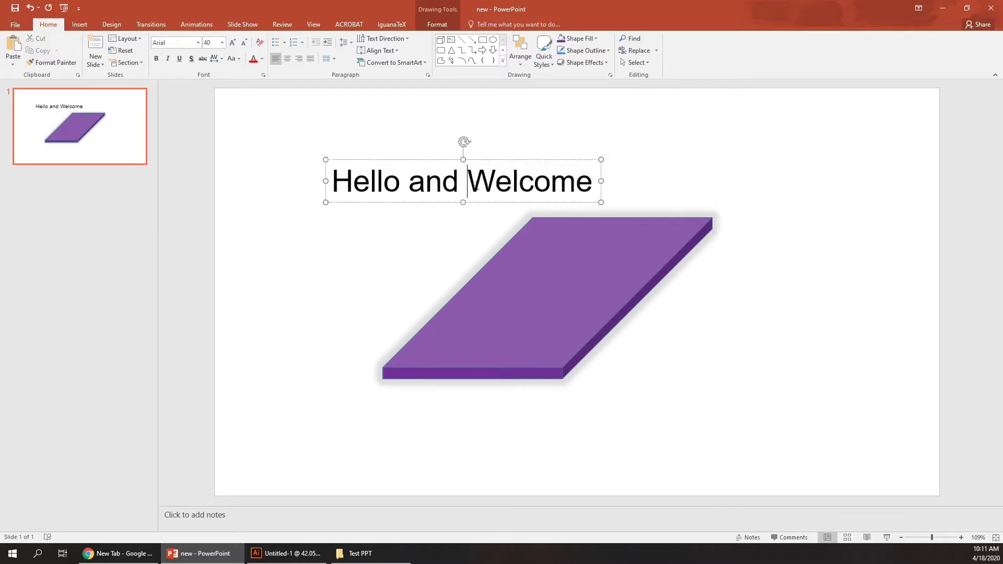
pyautogui.hotkey('ctrl', 'a')
pyautogui.click(157, 60)
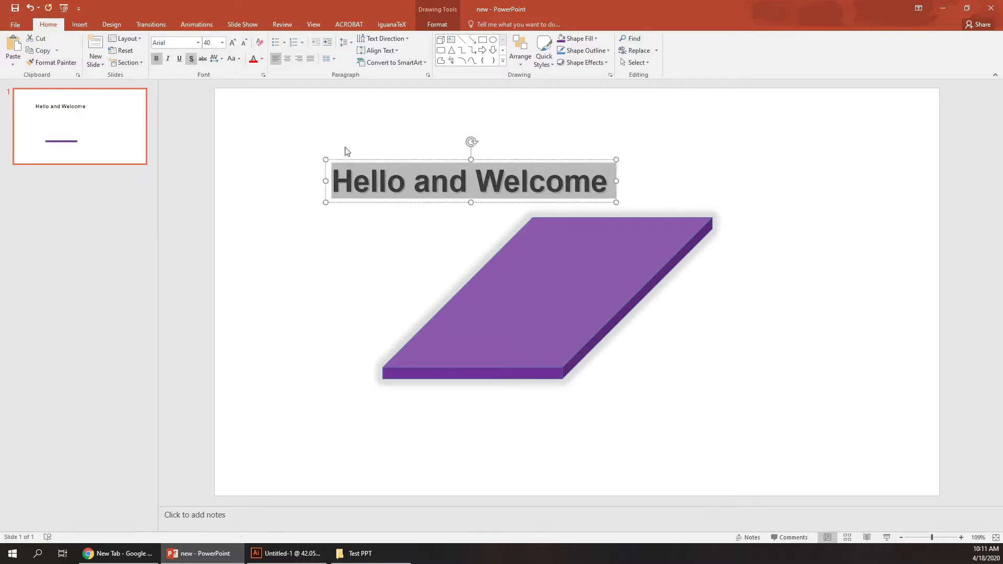
pyautogui.click(470, 180)
# Centre the title on the slide and shrink the slab, nudging it into place below
pyautogui.moveTo(572, 284); pyautogui.dragTo(540, 288)
pyautogui.click(470, 181)
pyautogui.moveTo(470, 160); pyautogui.dragTo(557, 161)
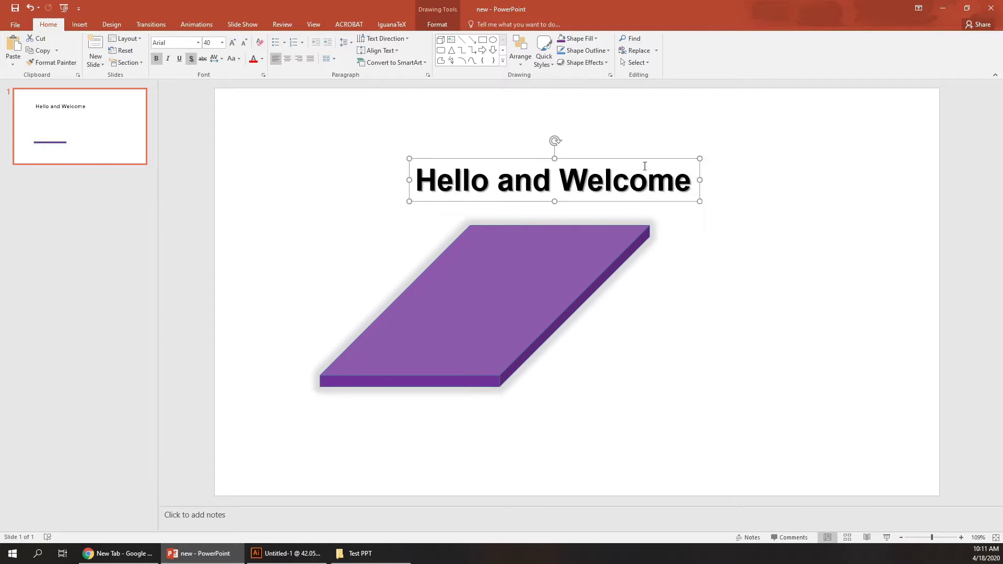
pyautogui.moveTo(578, 256); pyautogui.dragTo(566, 256)
pyautogui.click(565, 257)
pyautogui.moveTo(638, 379); pyautogui.dragTo(564, 333)
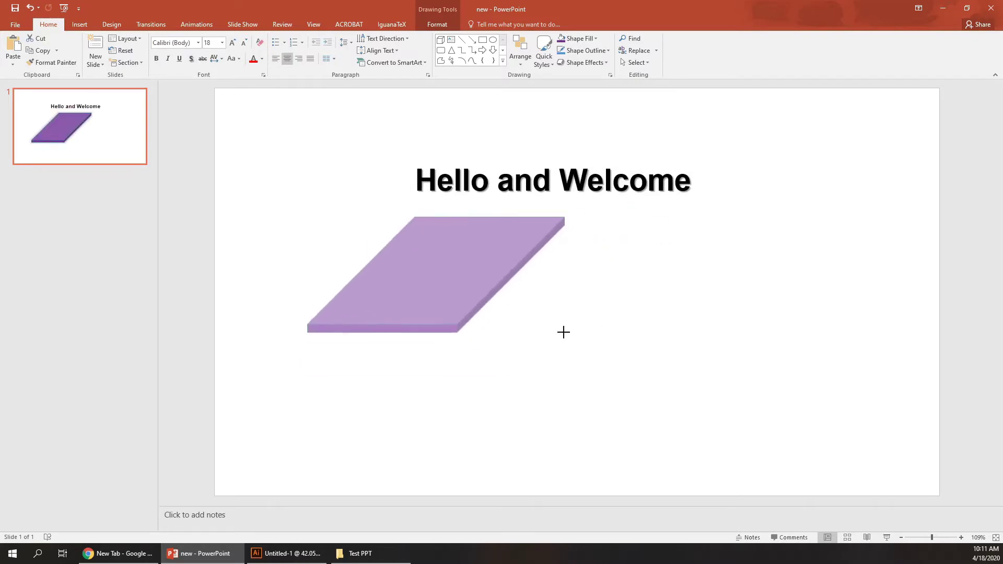
pyautogui.click(600, 323)
pyautogui.moveTo(471, 274); pyautogui.dragTo(517, 285)
pyautogui.click(494, 228)
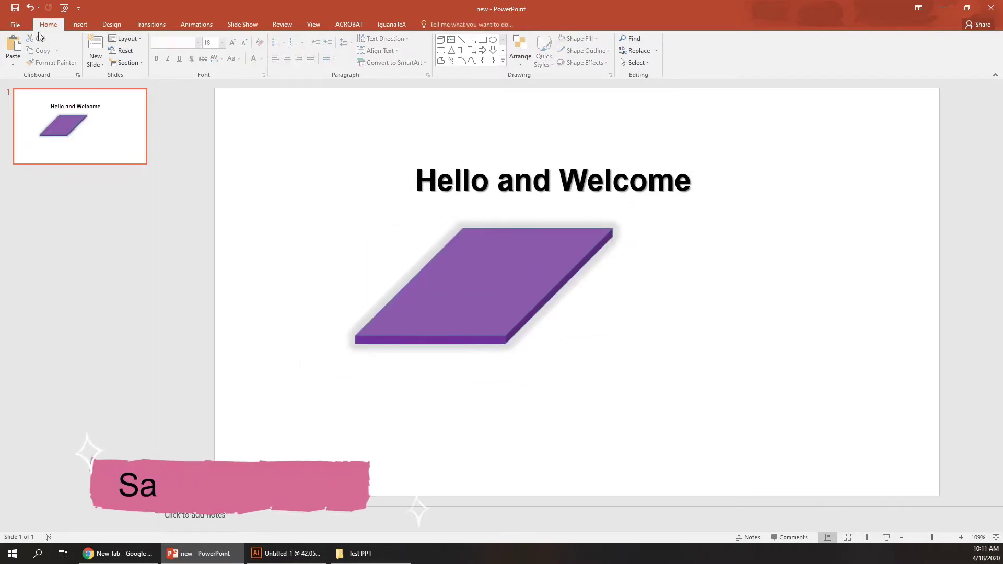
# Save just the current slide as a PNG in the Test PPT folder, overwriting the existing file
pyautogui.click(17, 26)
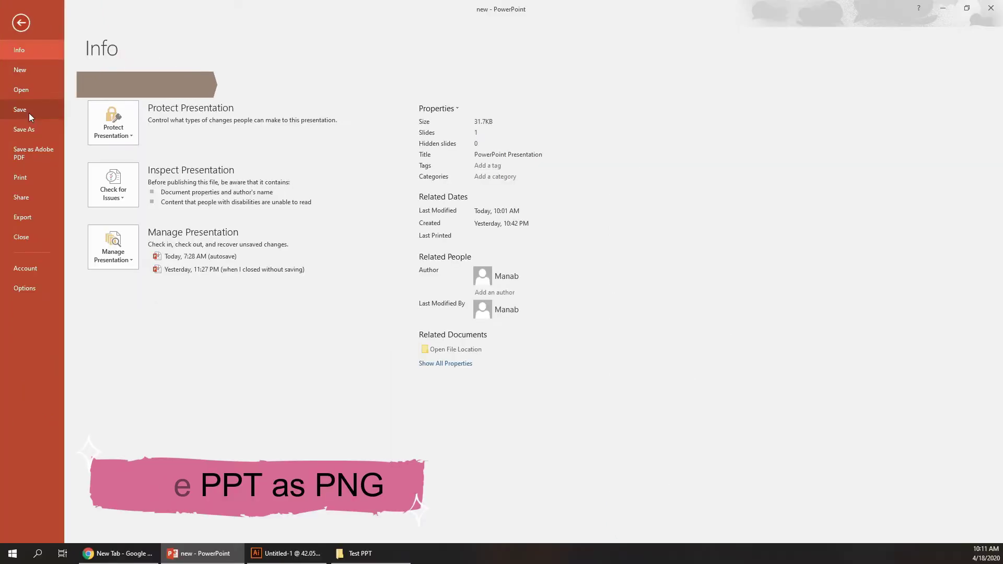
pyautogui.click(34, 126)
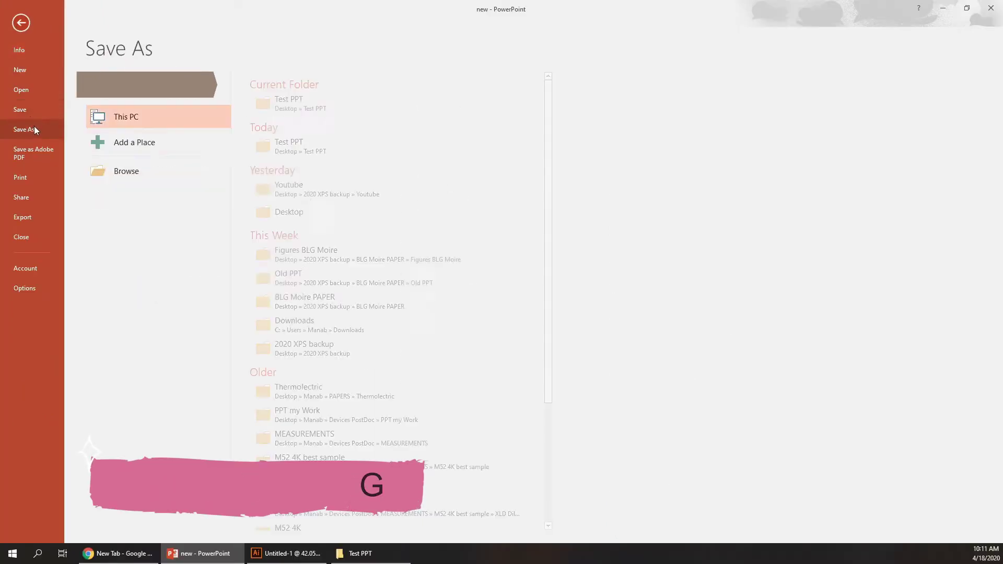
pyautogui.click(322, 110)
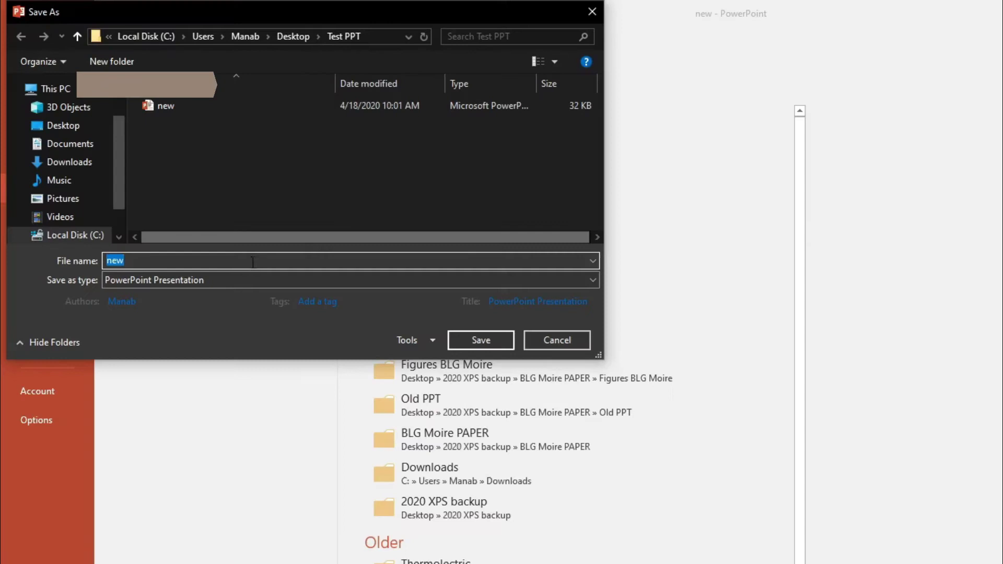
pyautogui.click(214, 276)
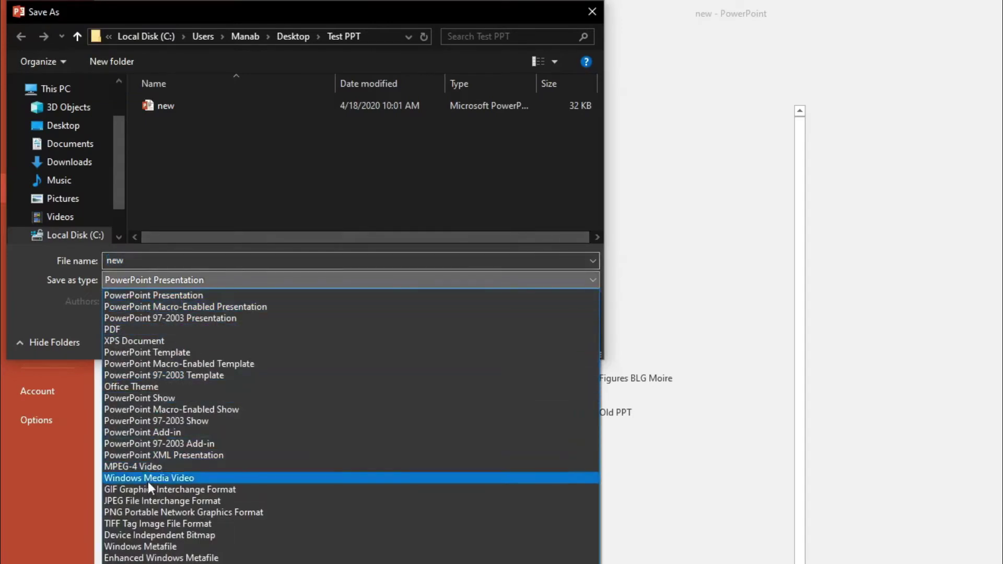
pyautogui.click(147, 512)
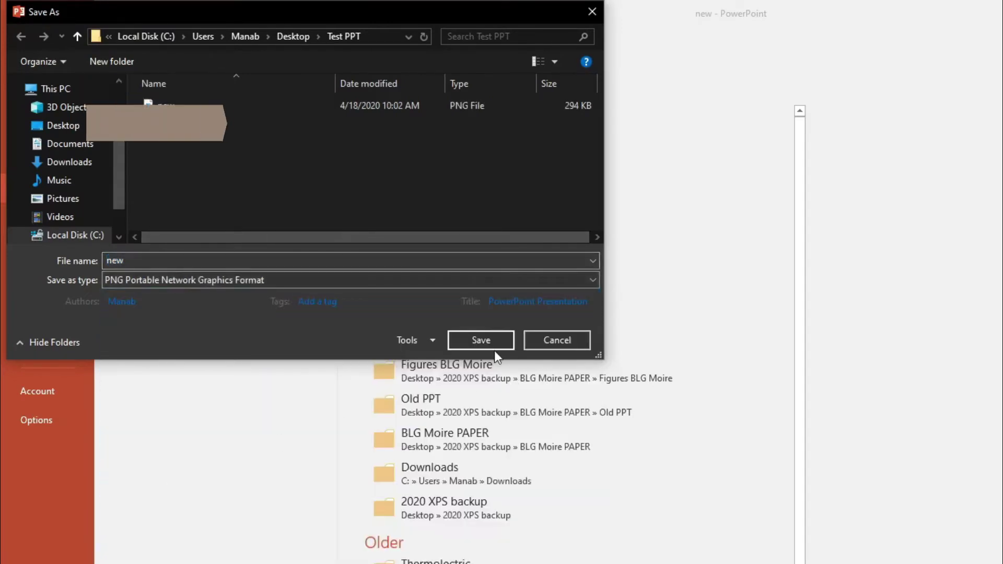
pyautogui.click(480, 339)
pyautogui.click(768, 404)
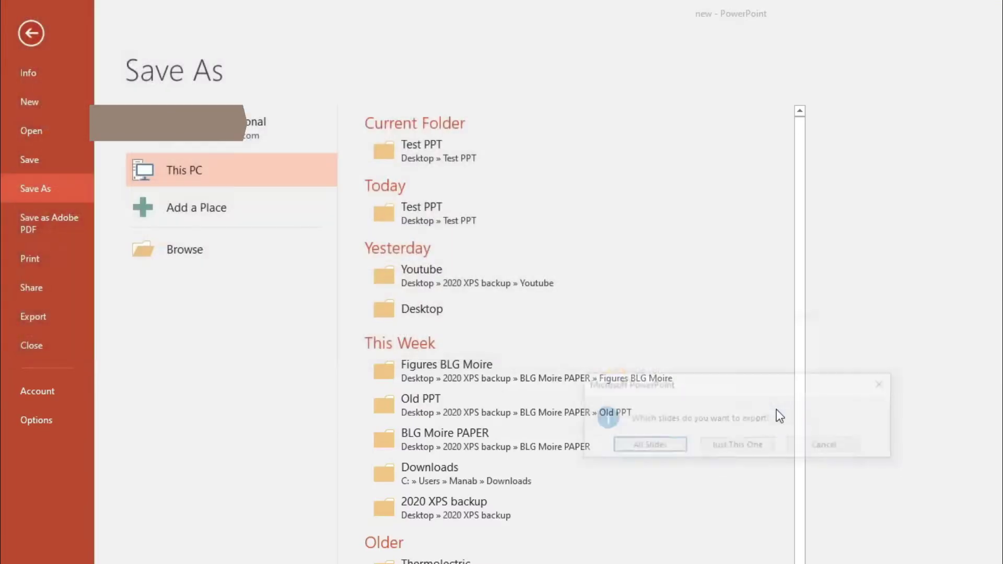
pyautogui.click(749, 444)
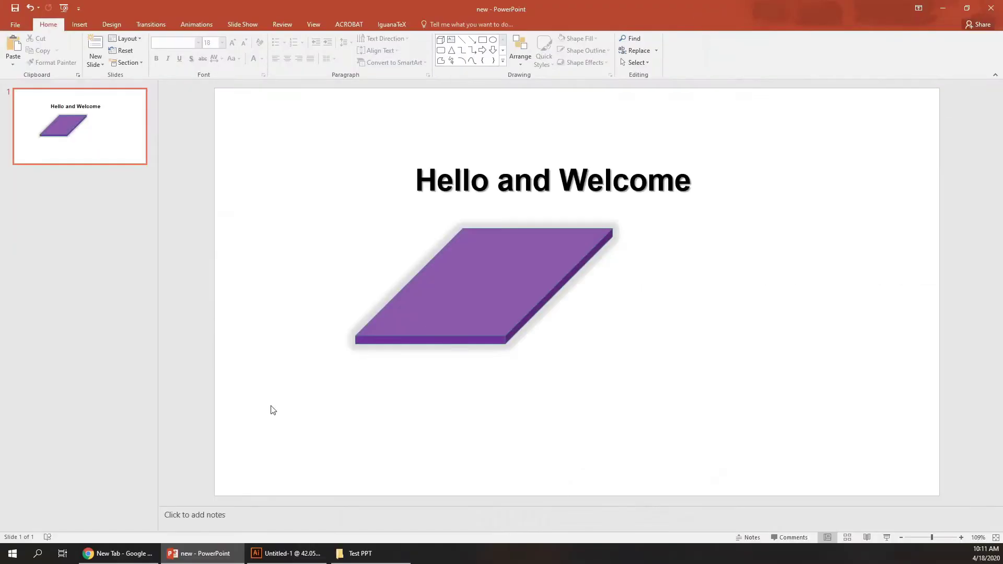
# Zoom into the exported PNG in Photos to check its sharpness, then fit it back to the window
pyautogui.click(360, 554)
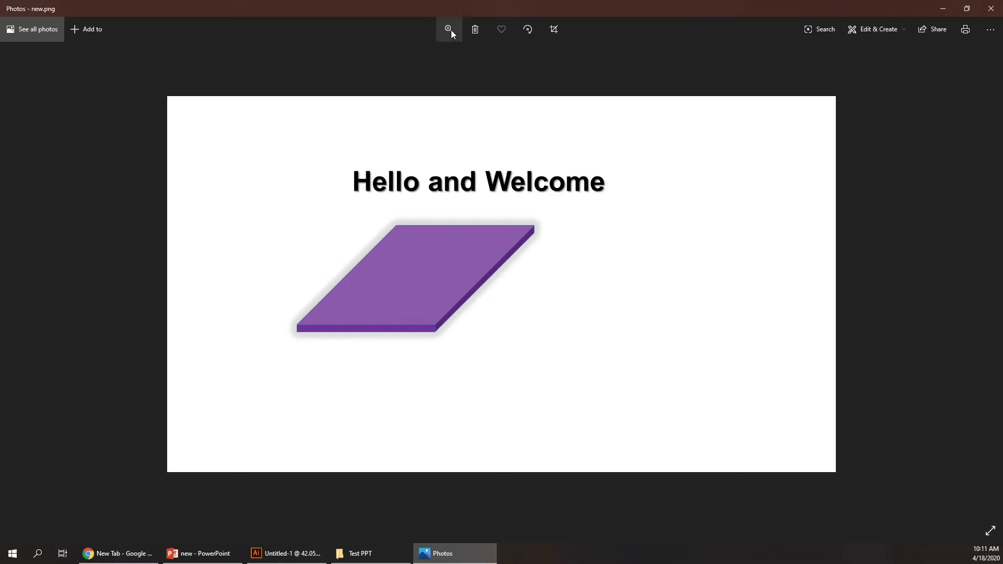
pyautogui.click(450, 30)
pyautogui.moveTo(403, 57); pyautogui.dragTo(434, 57)
pyautogui.moveTo(420, 190); pyautogui.dragTo(429, 287)
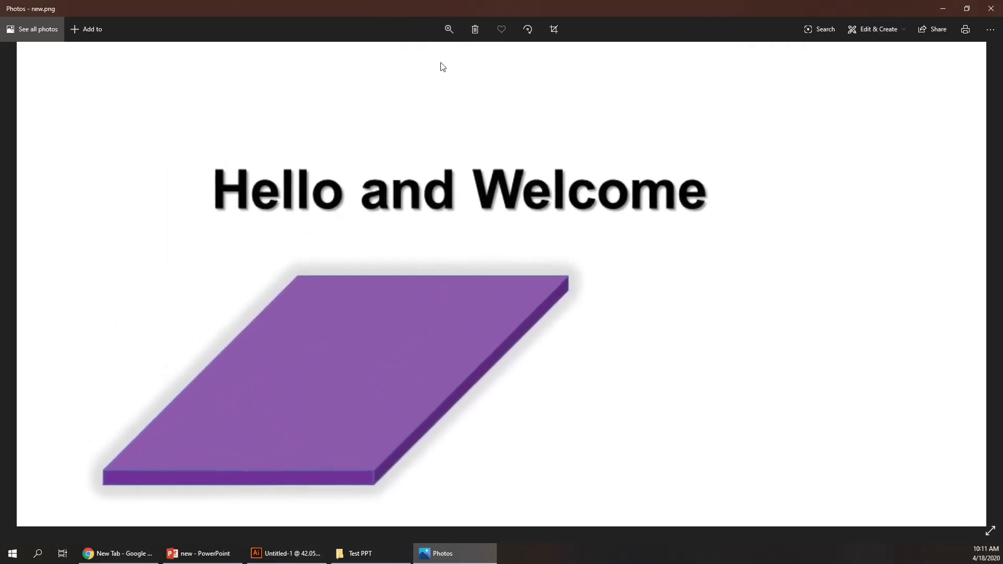
pyautogui.click(449, 30)
pyautogui.moveTo(433, 58)
pyautogui.mouseDown()
pyautogui.moveTo(445, 58)
pyautogui.moveTo(411, 58)
pyautogui.moveTo(436, 58)
pyautogui.mouseUp()
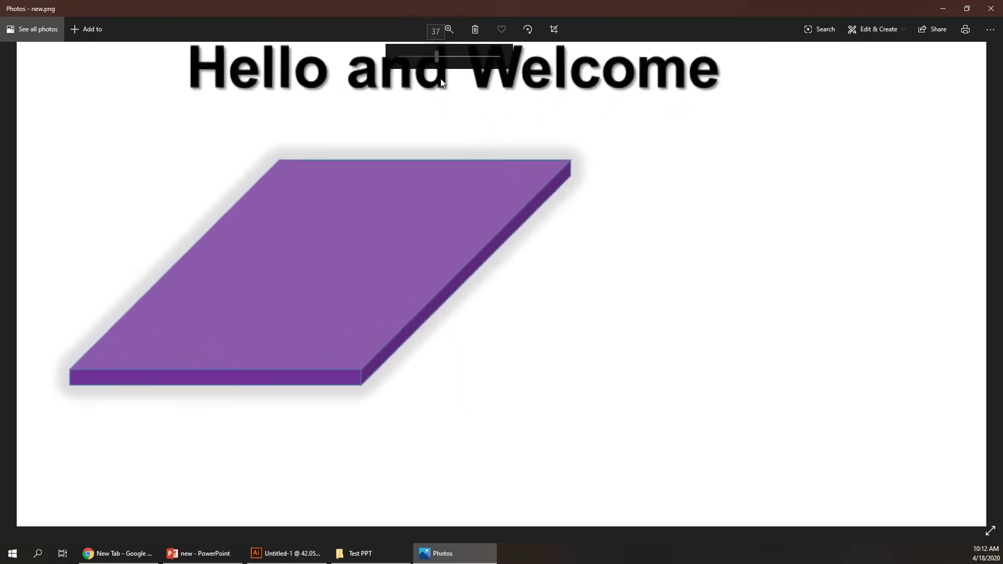
pyautogui.click(459, 239)
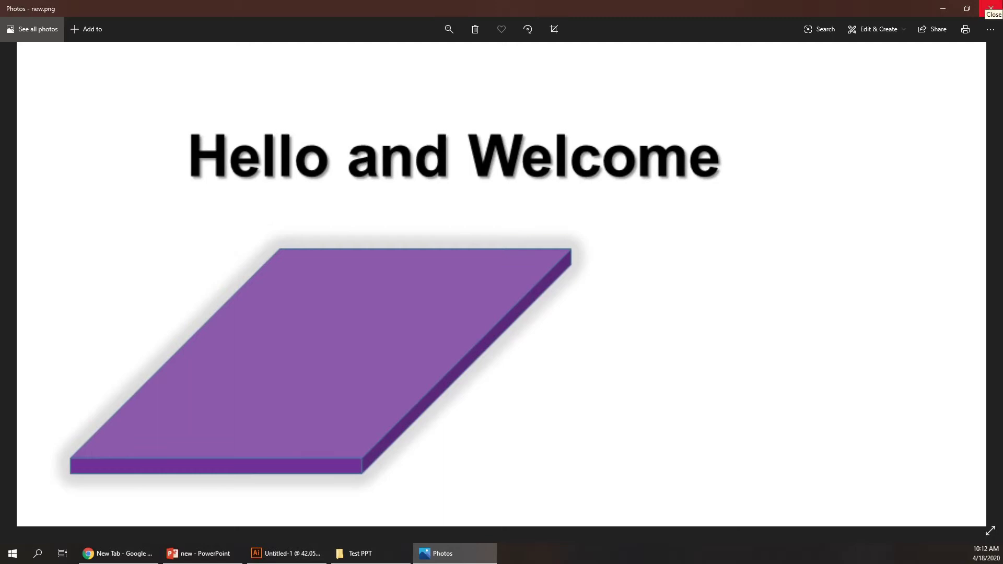
# Check the PNG's Properties Details showing 1280 x 720 pixels, then dismiss the dialog and folder
pyautogui.click(992, 9)
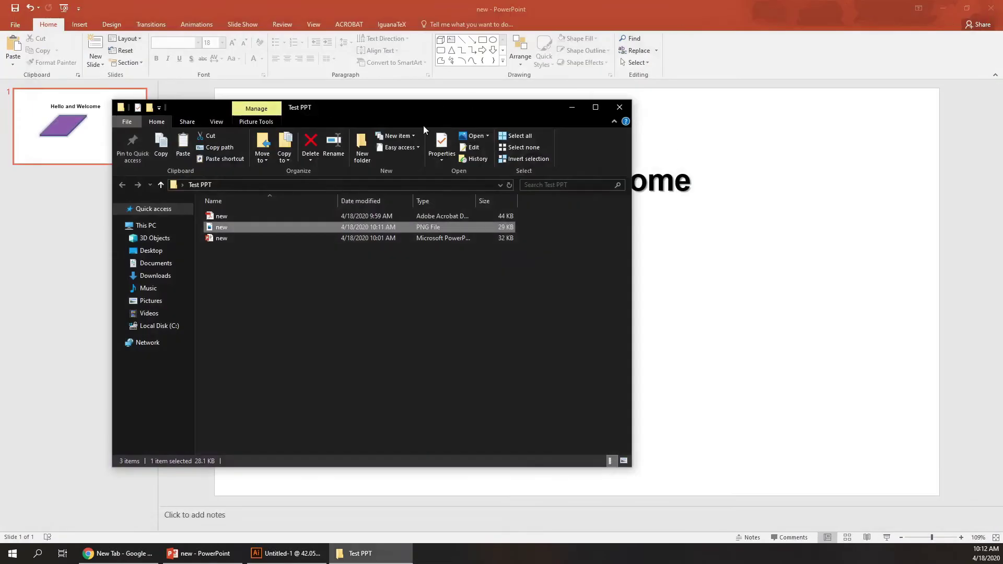
pyautogui.rightClick(225, 228)
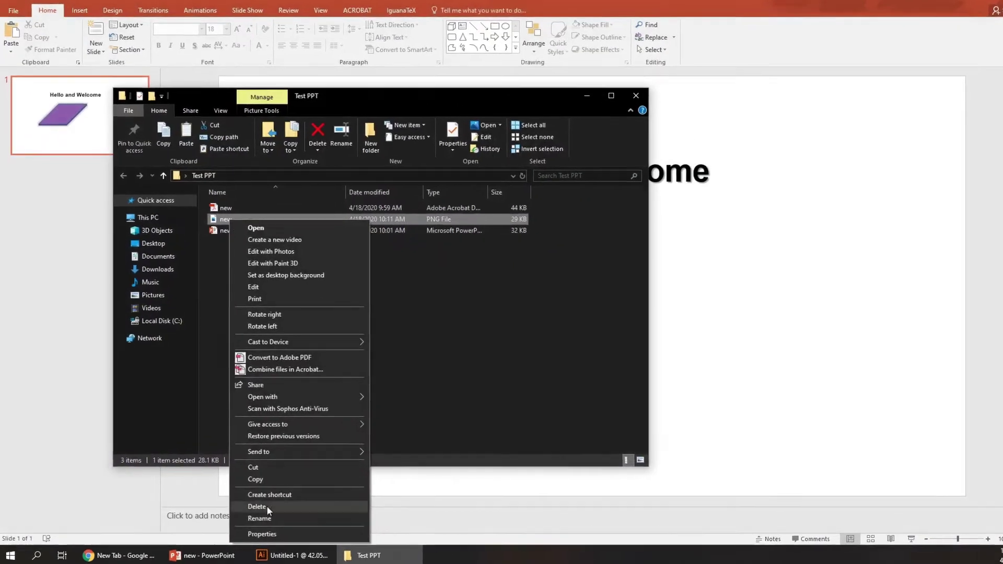
pyautogui.click(266, 506)
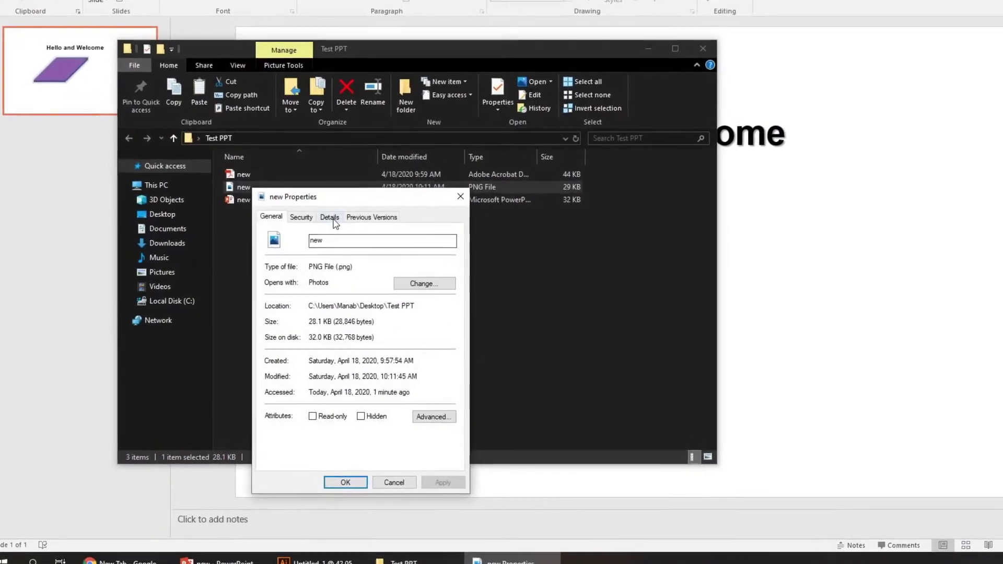
pyautogui.click(329, 218)
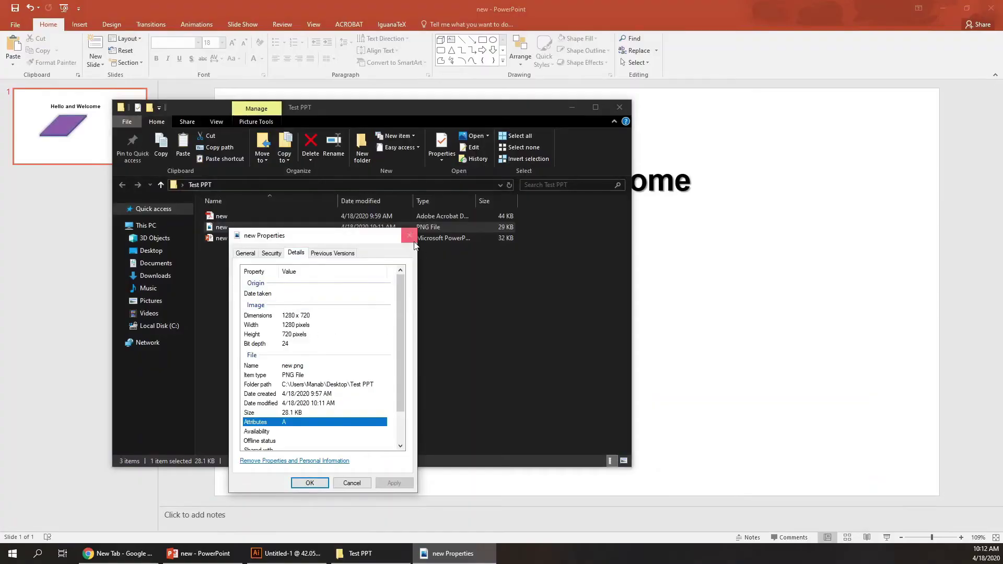
pyautogui.click(412, 238)
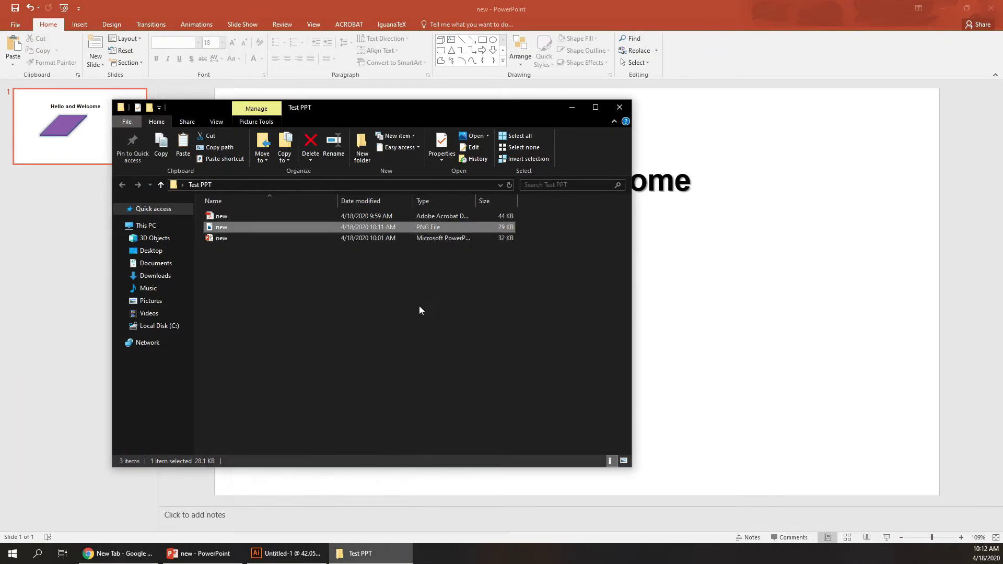
pyautogui.click(212, 228)
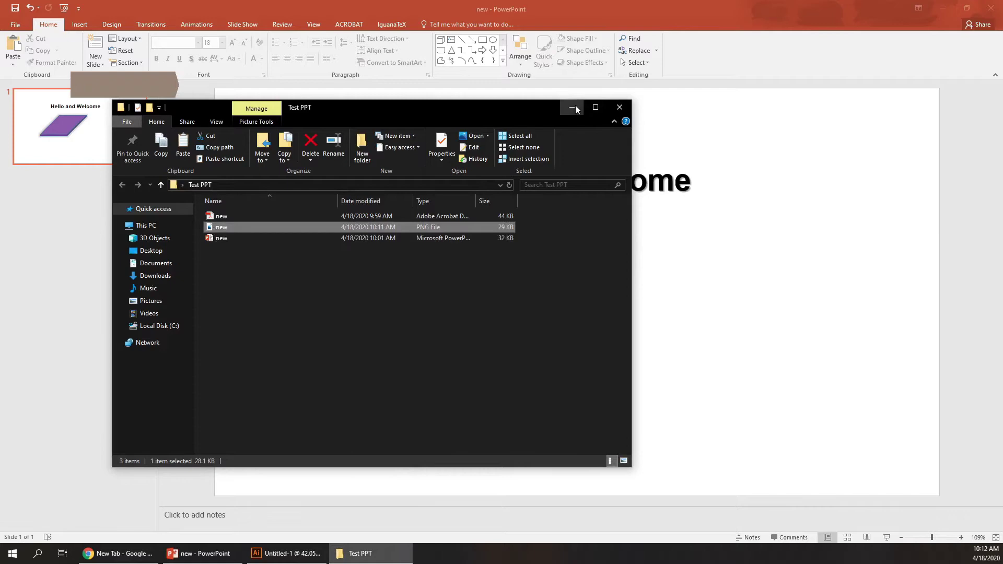
pyautogui.click(619, 107)
# Confirm the 330 ppi default image resolution in Save Options > Advanced for the Test PPT copy
pyautogui.click(15, 25)
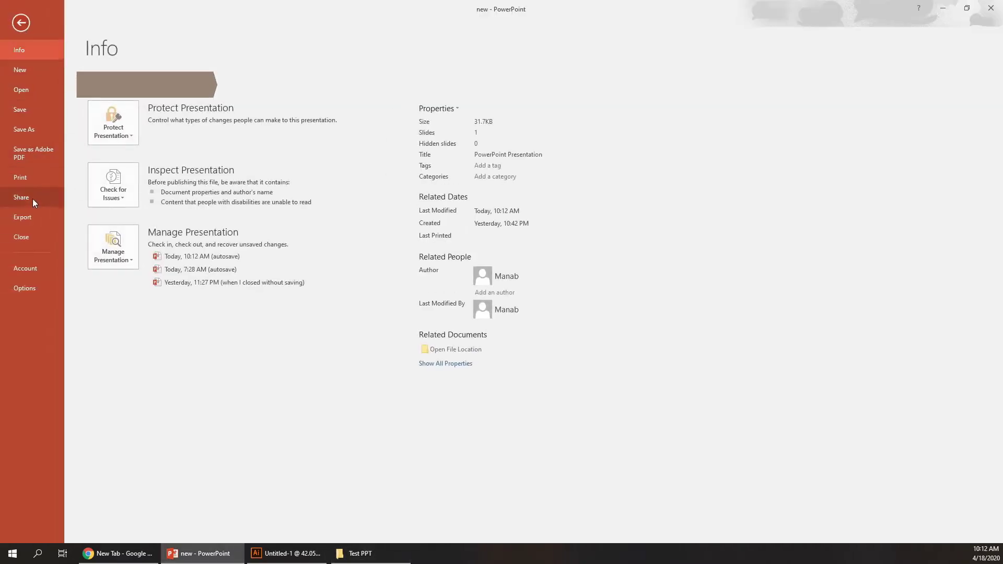
pyautogui.click(35, 127)
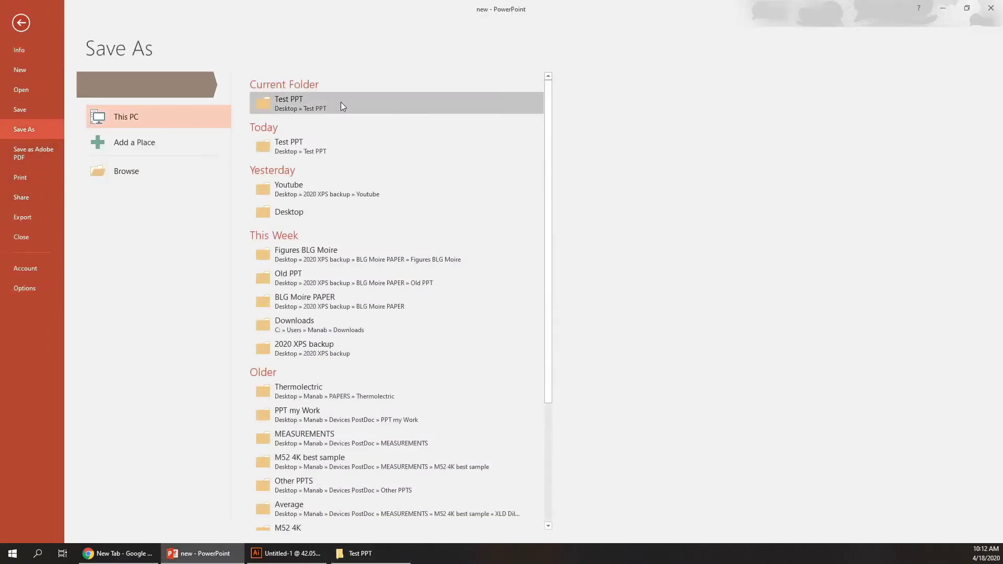
pyautogui.click(343, 109)
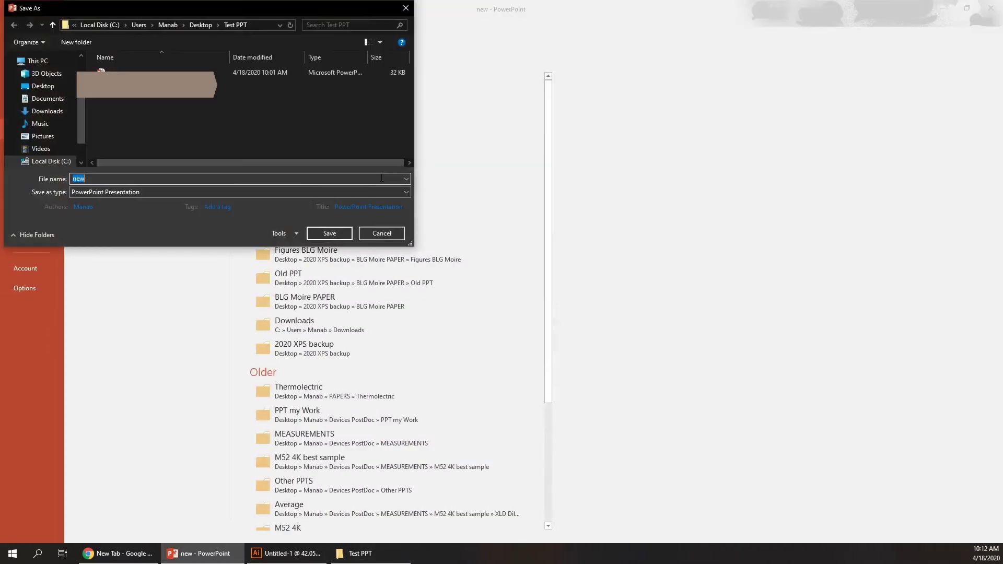
pyautogui.click(280, 235)
pyautogui.click(305, 258)
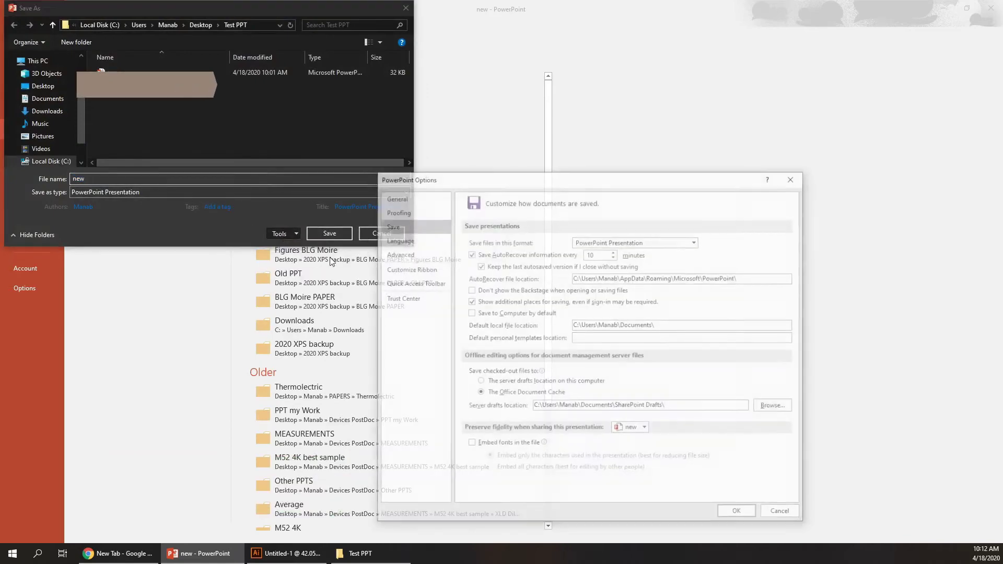
pyautogui.click(409, 252)
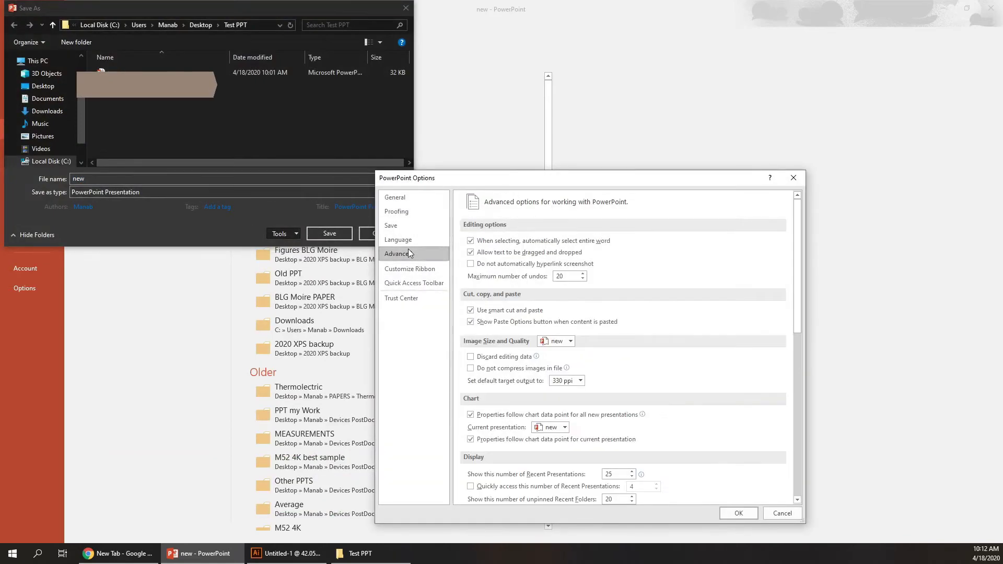
pyautogui.click(738, 513)
# Save the slide as a PDF named new in the Test PPT folder
pyautogui.click(21, 32)
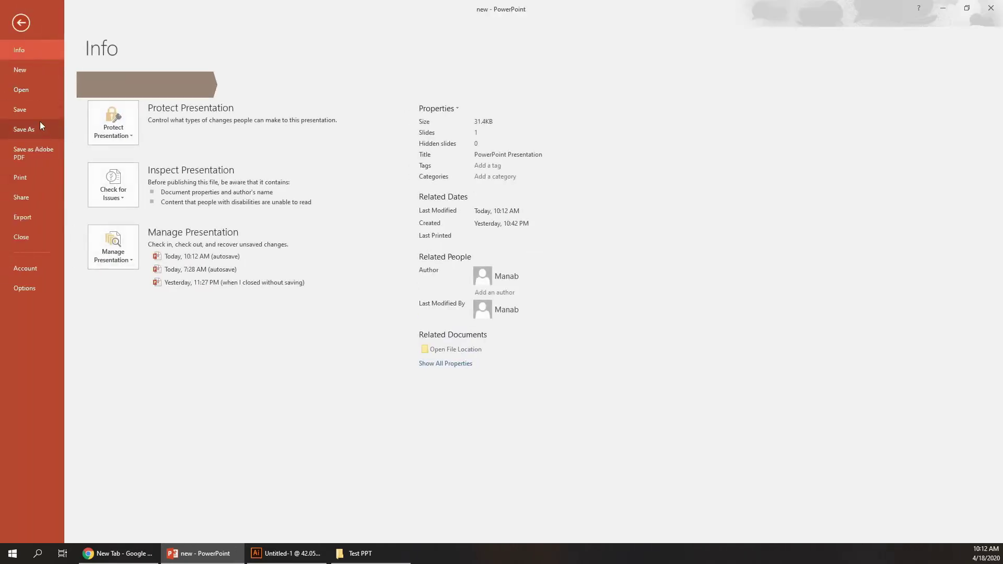
pyautogui.click(40, 125)
pyautogui.doubleClick(322, 106)
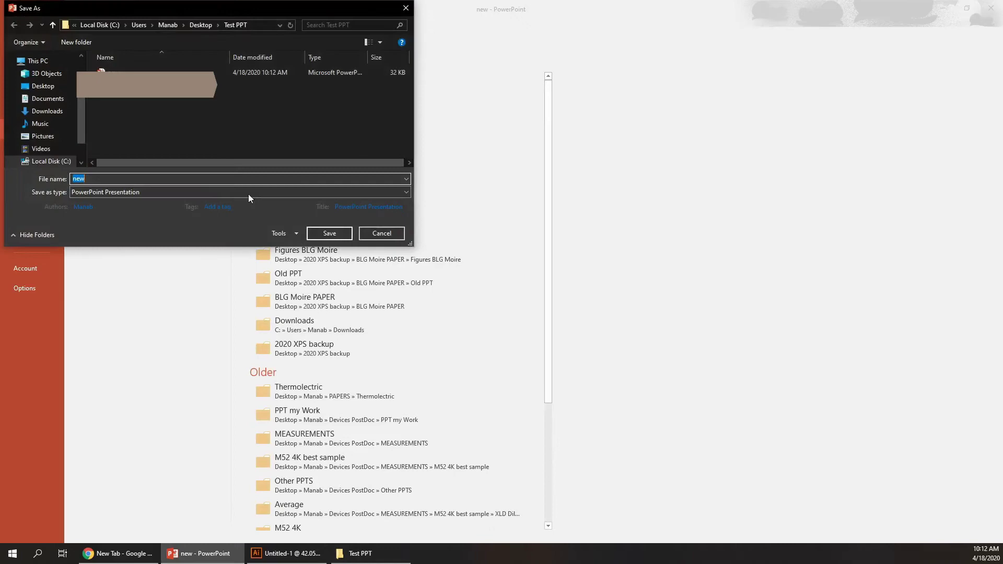
pyautogui.click(168, 192)
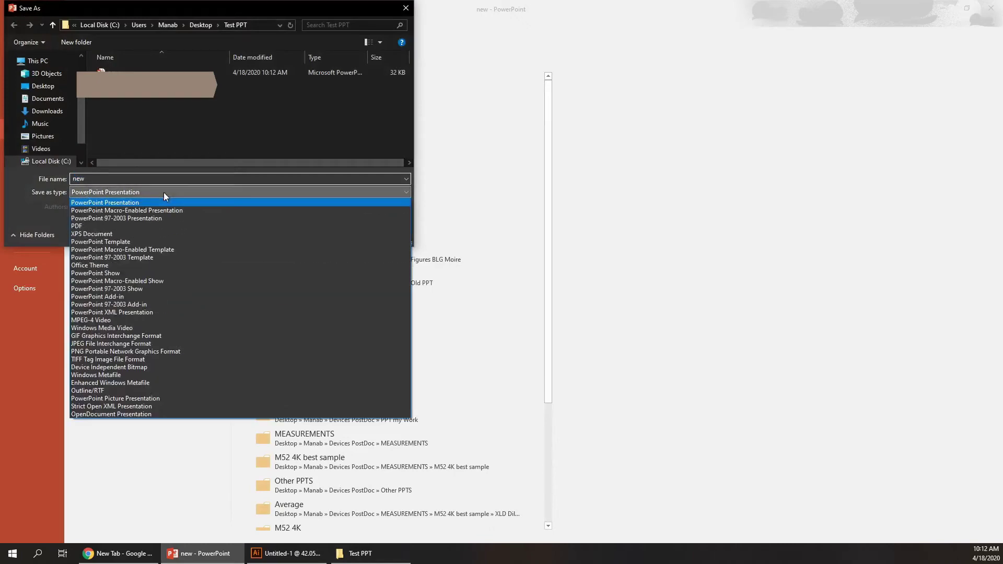
pyautogui.click(76, 226)
pyautogui.click(328, 273)
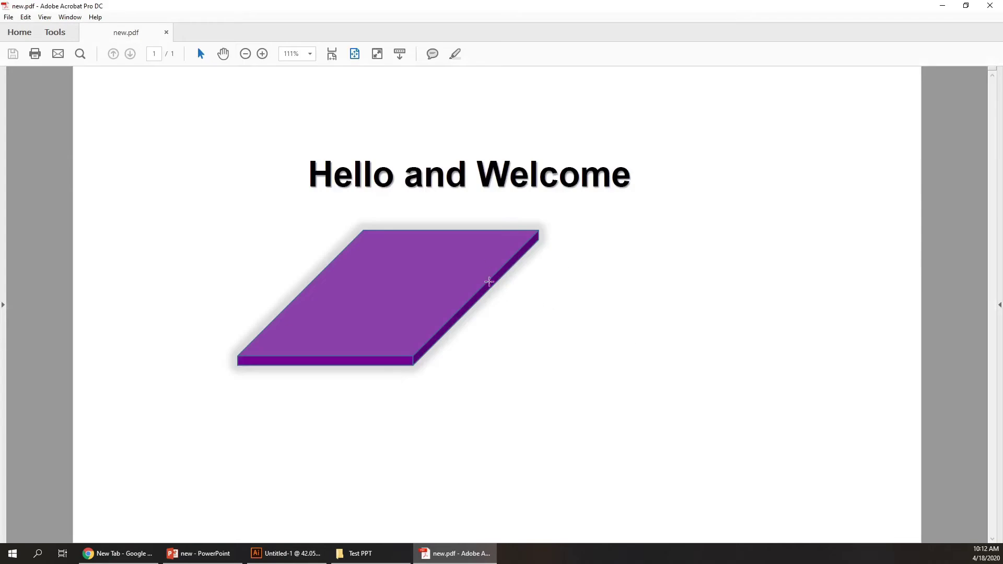
# Magnify the PDF to 300% to check quality, zoom back to the full page and close Acrobat
pyautogui.click(262, 54)
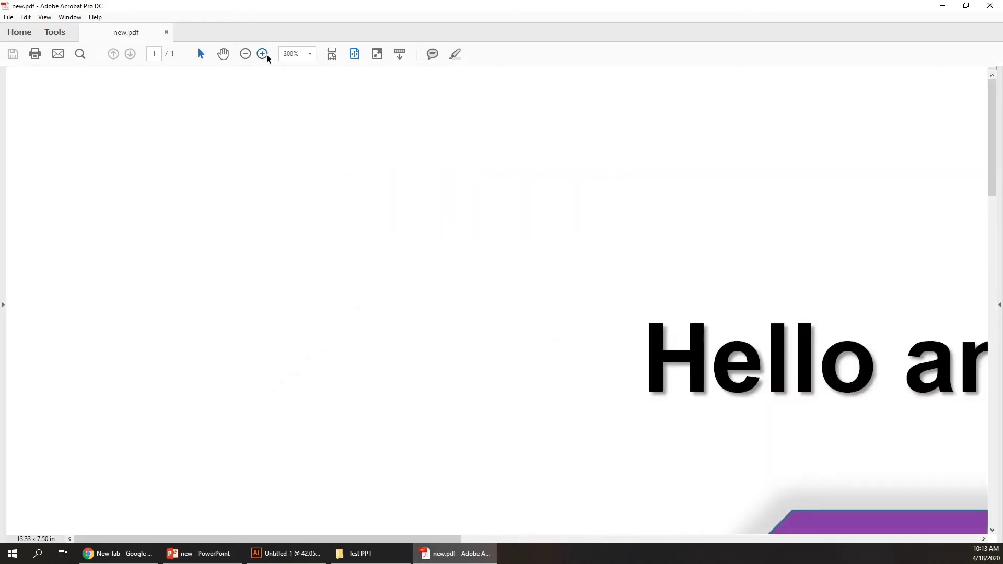
pyautogui.scroll(-3, 494, 290)
pyautogui.scroll(-5, 245, 55)
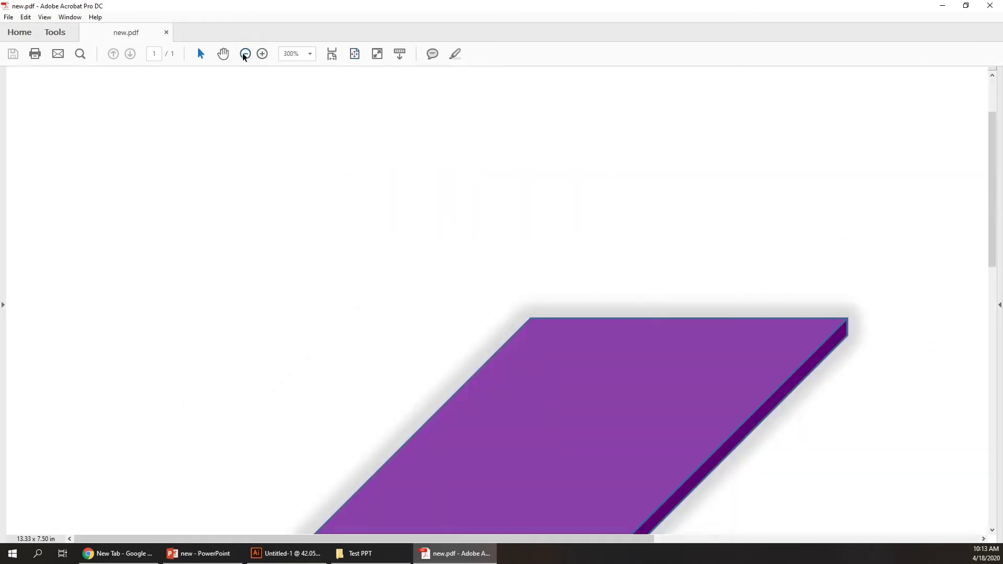
pyautogui.click(246, 54)
pyautogui.click(245, 53)
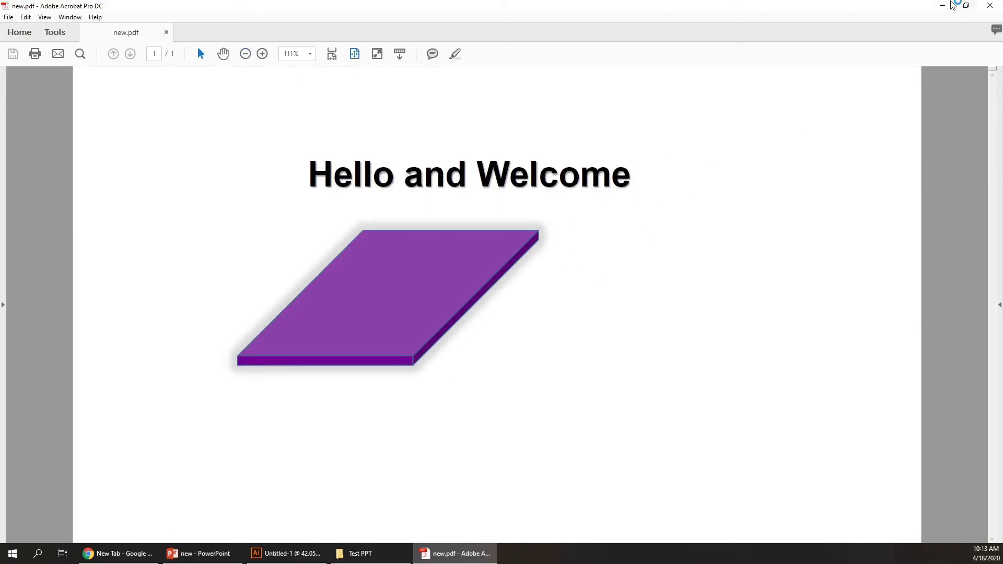
pyautogui.click(990, 6)
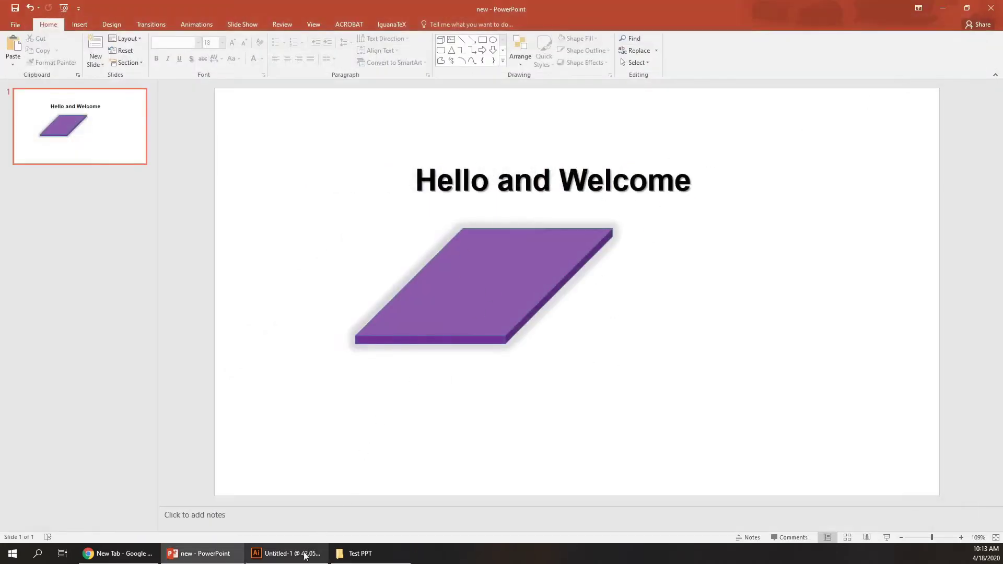
# Open new.pdf in Illustrator, accepting the PDF reinterpretation warning
pyautogui.click(291, 554)
pyautogui.click(52, 7)
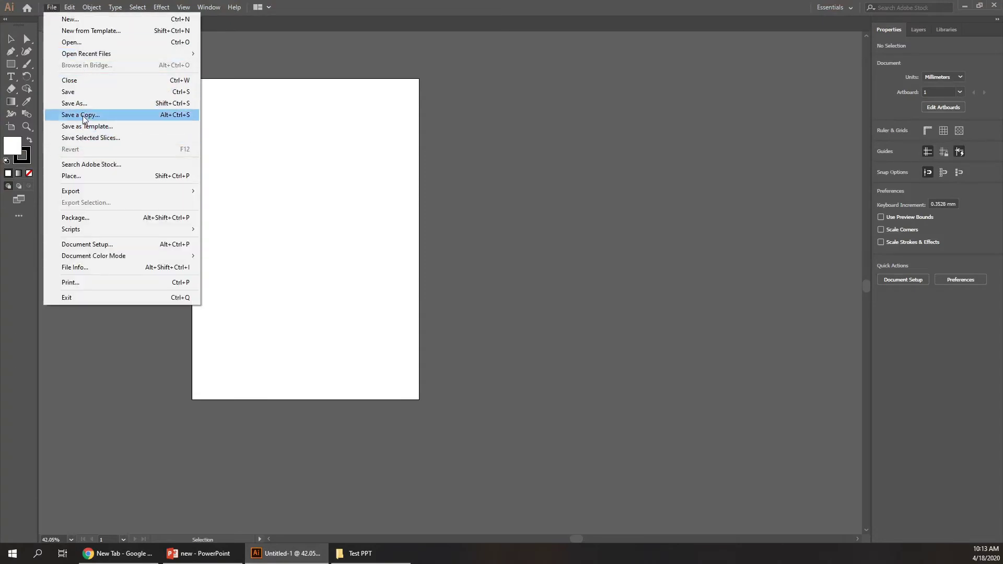
pyautogui.click(71, 42)
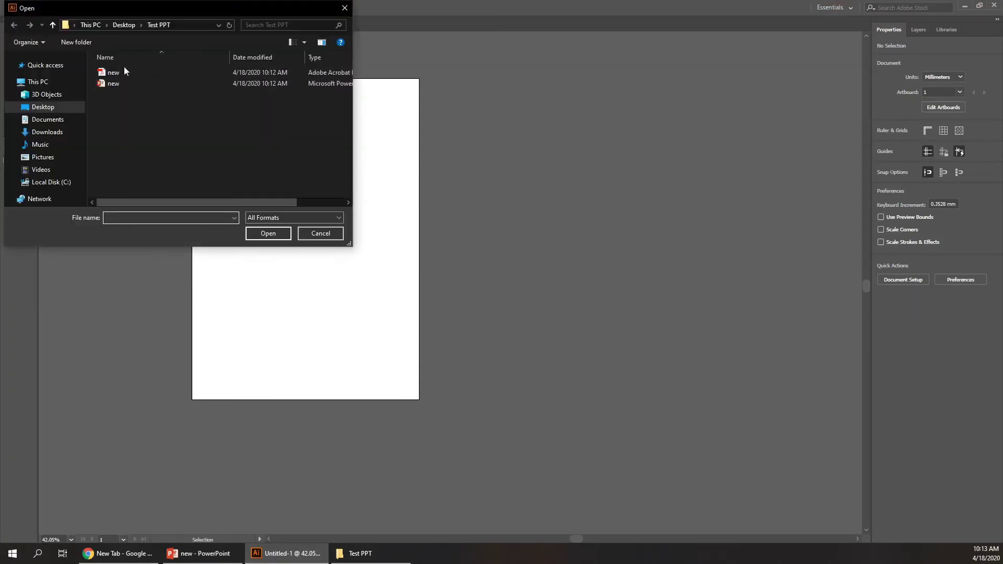
pyautogui.click(118, 72)
pyautogui.click(268, 233)
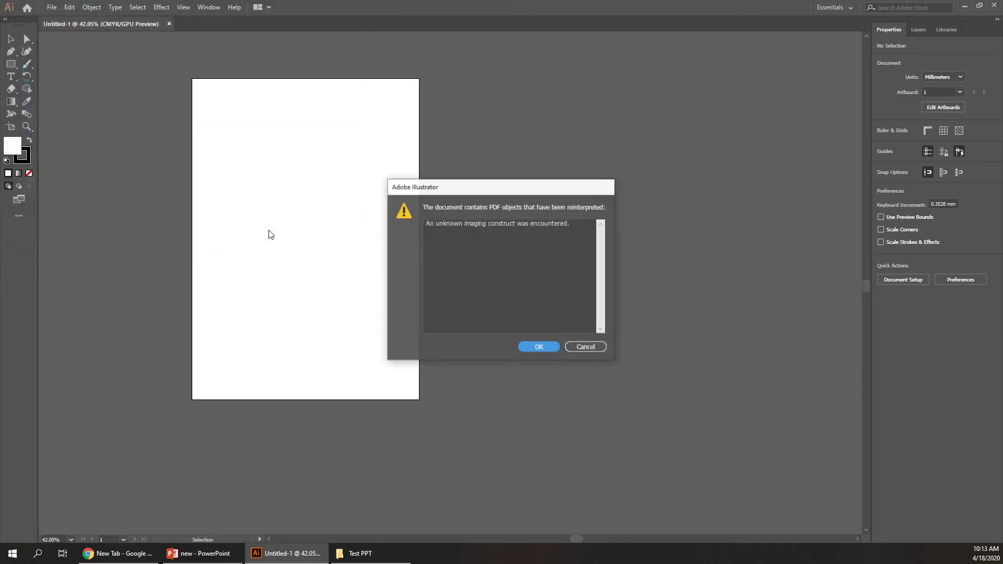
pyautogui.click(538, 347)
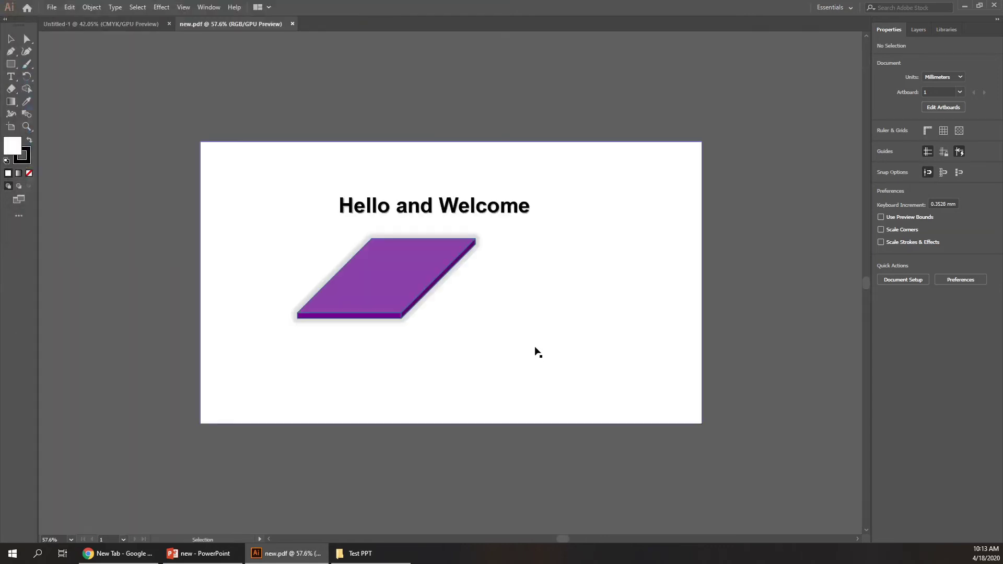
# Export the artwork as new.png with the resolution set to Other 600 ppi
pyautogui.click(51, 7)
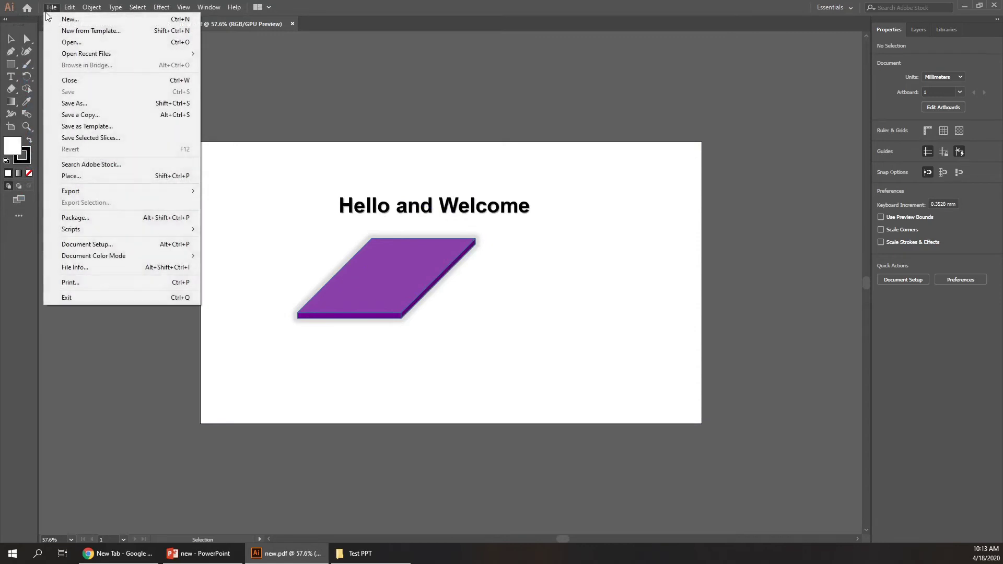
pyautogui.moveTo(71, 192)
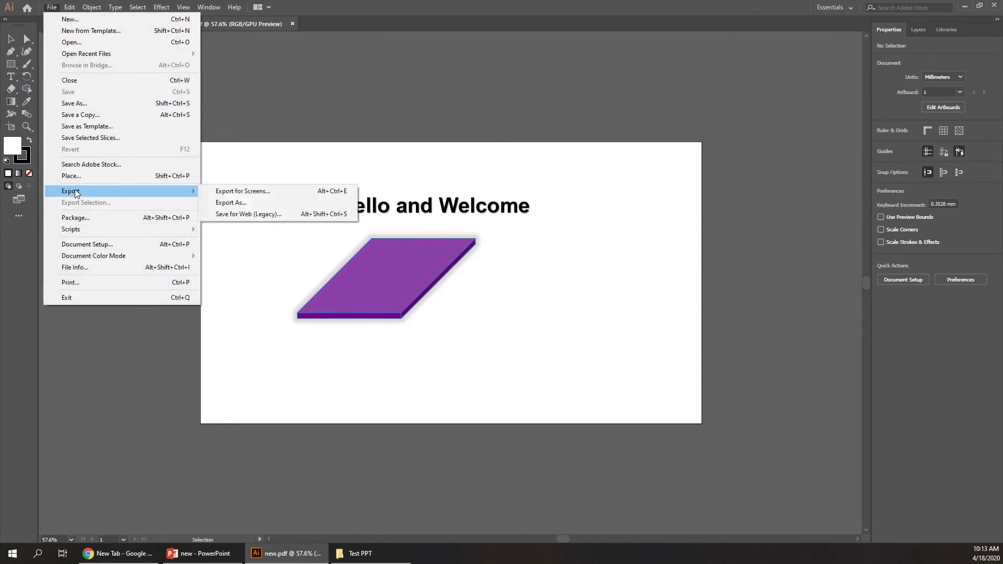
pyautogui.click(251, 202)
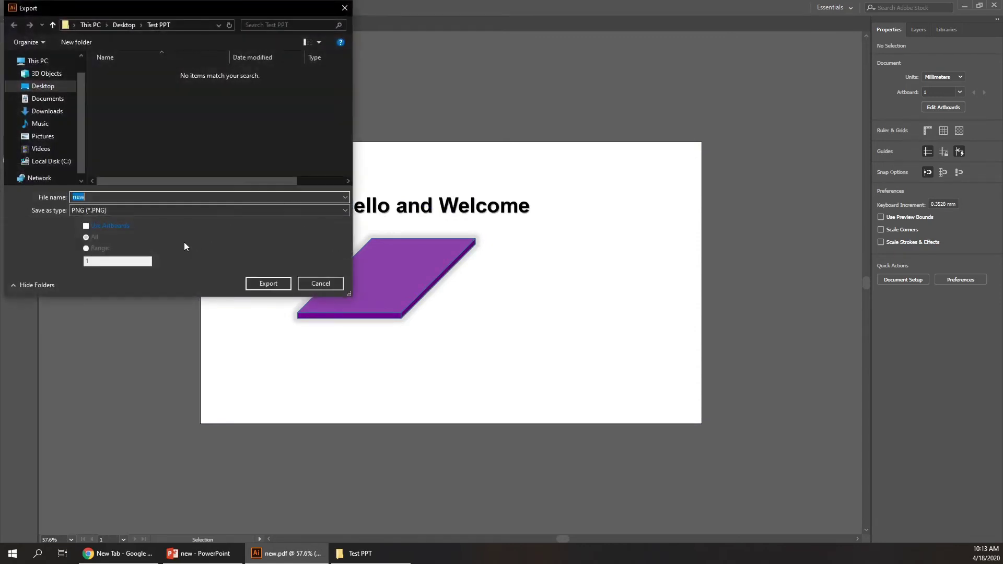
pyautogui.click(267, 284)
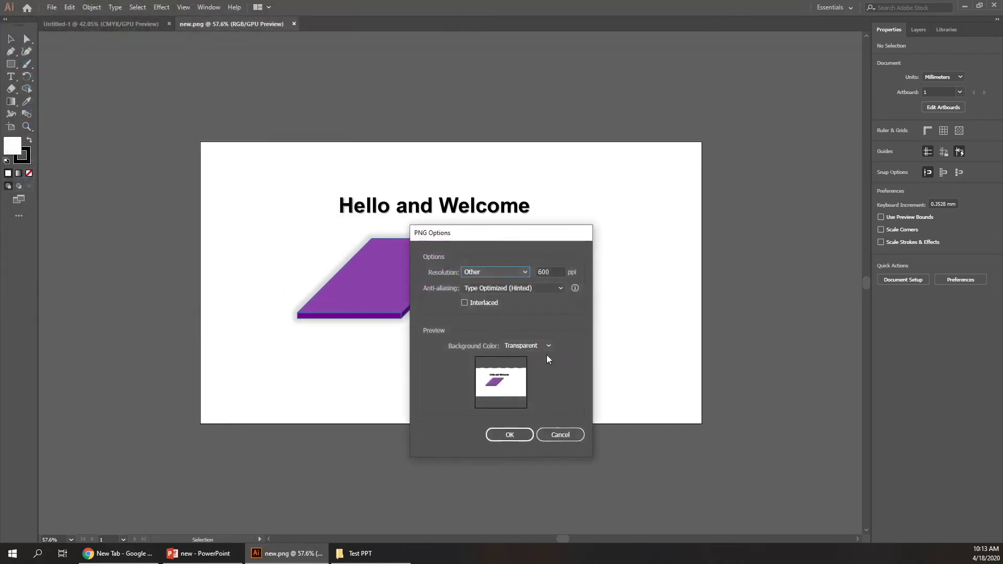
pyautogui.doubleClick(548, 272)
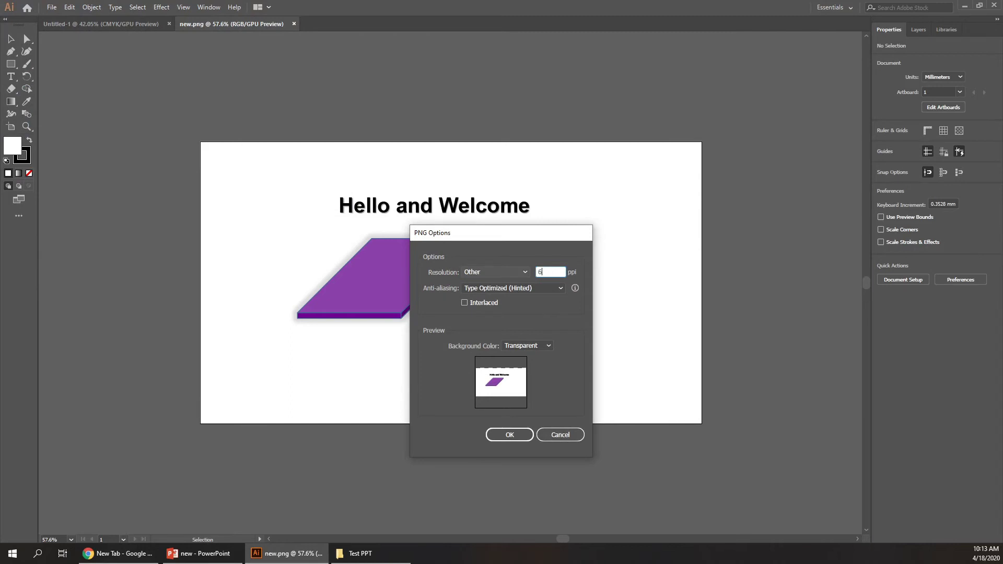
pyautogui.click(509, 436)
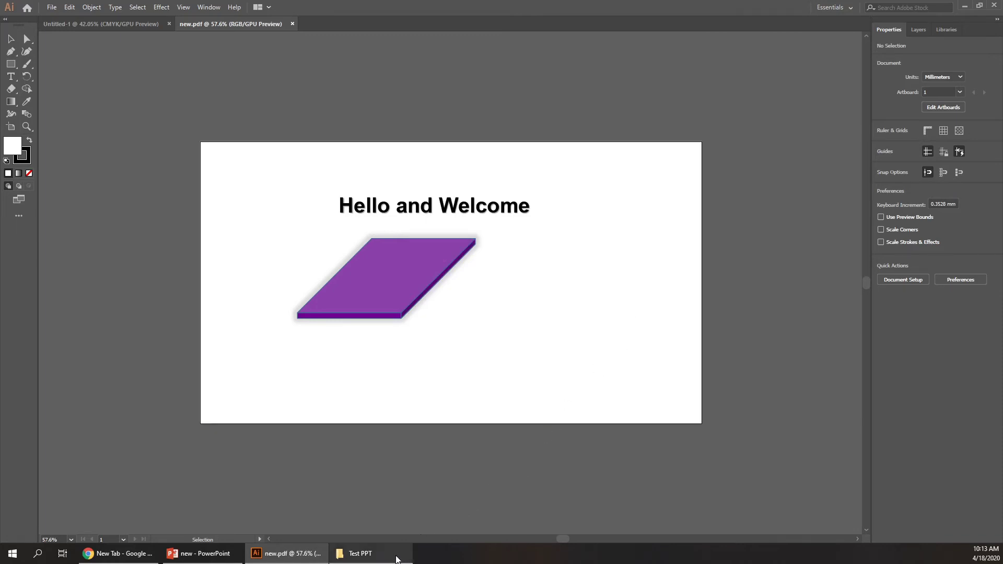
pyautogui.moveTo(357, 554)
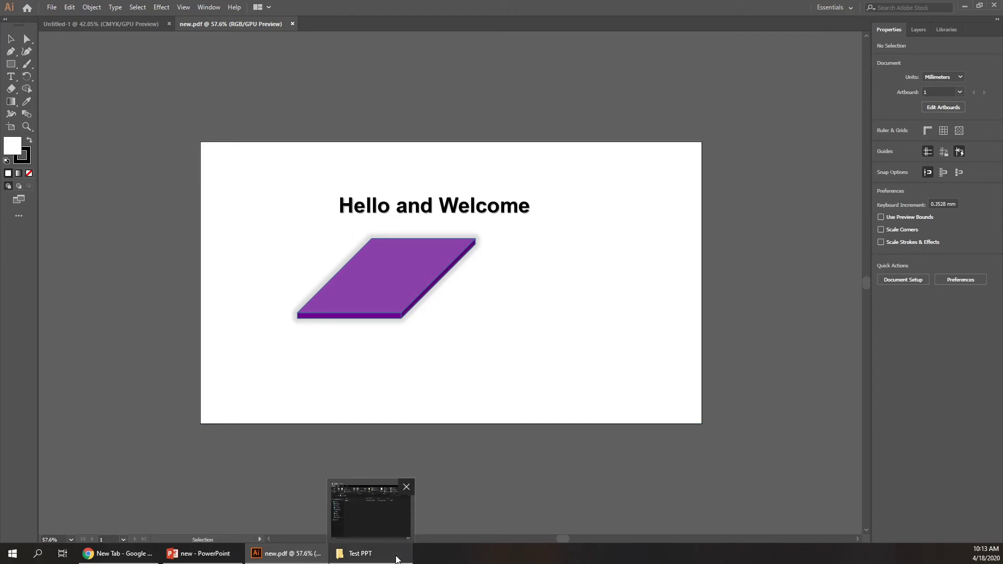
# Magnify new.png heavily in Photos and pan across the title lettering and parallelogram edge
pyautogui.click(397, 557)
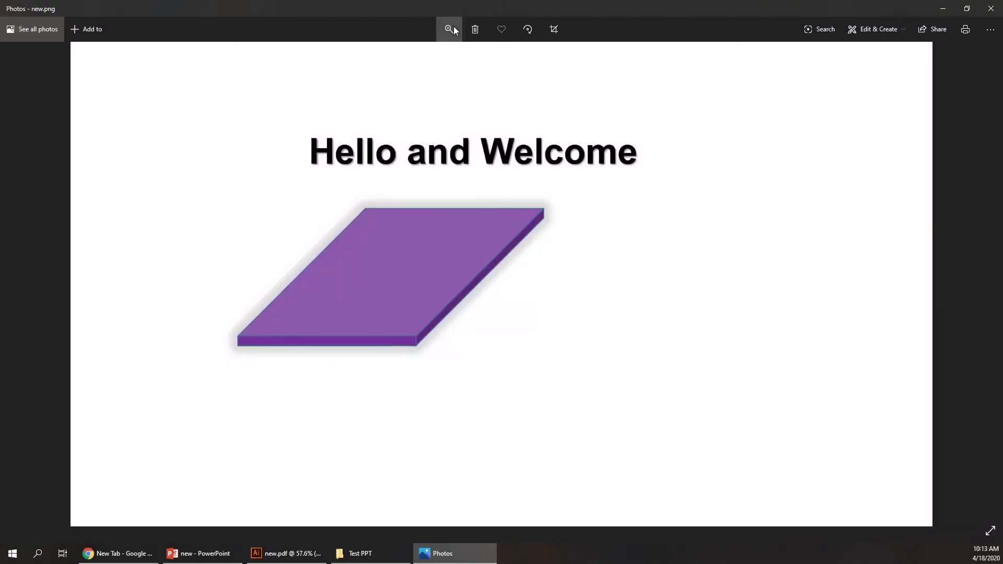
pyautogui.click(449, 29)
pyautogui.moveTo(401, 56); pyautogui.dragTo(414, 56)
pyautogui.moveTo(313, 275)
pyautogui.mouseDown()
pyautogui.moveTo(458, 442)
pyautogui.moveTo(498, 159)
pyautogui.mouseUp()
pyautogui.moveTo(533, 244); pyautogui.dragTo(510, 94)
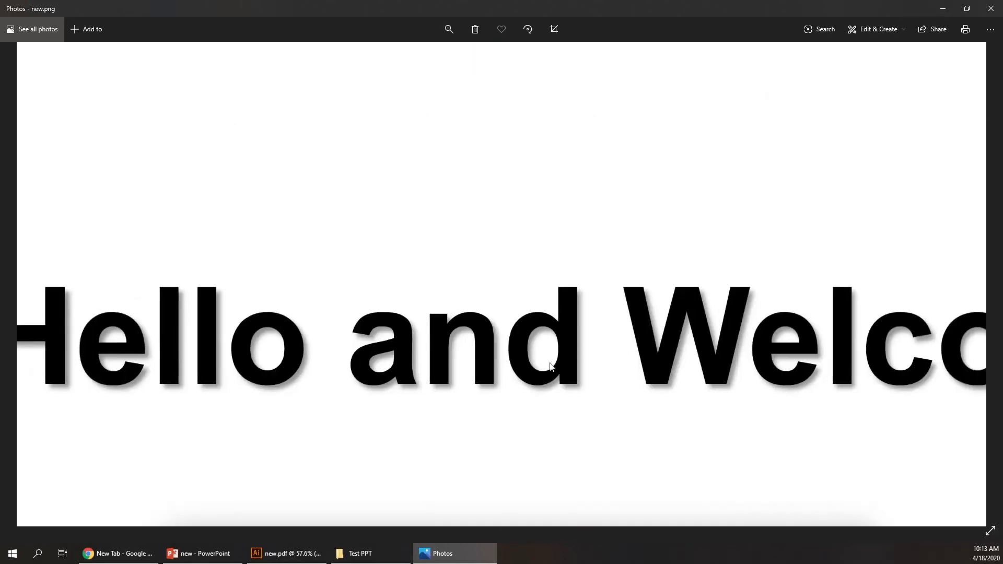
pyautogui.moveTo(551, 368); pyautogui.dragTo(547, 307)
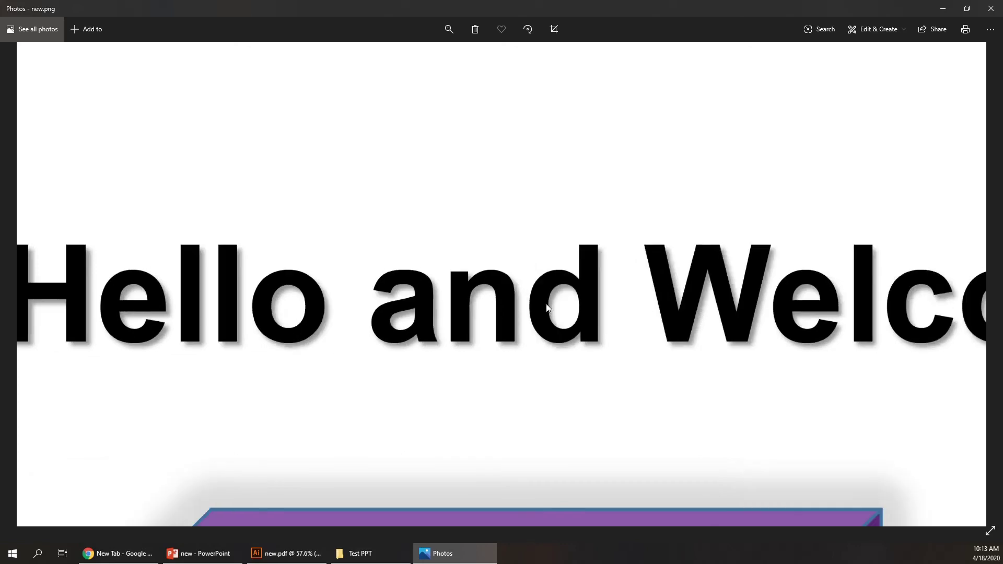
pyautogui.moveTo(547, 307)
pyautogui.mouseDown()
pyautogui.moveTo(709, 258)
pyautogui.moveTo(671, 232)
pyautogui.mouseUp()
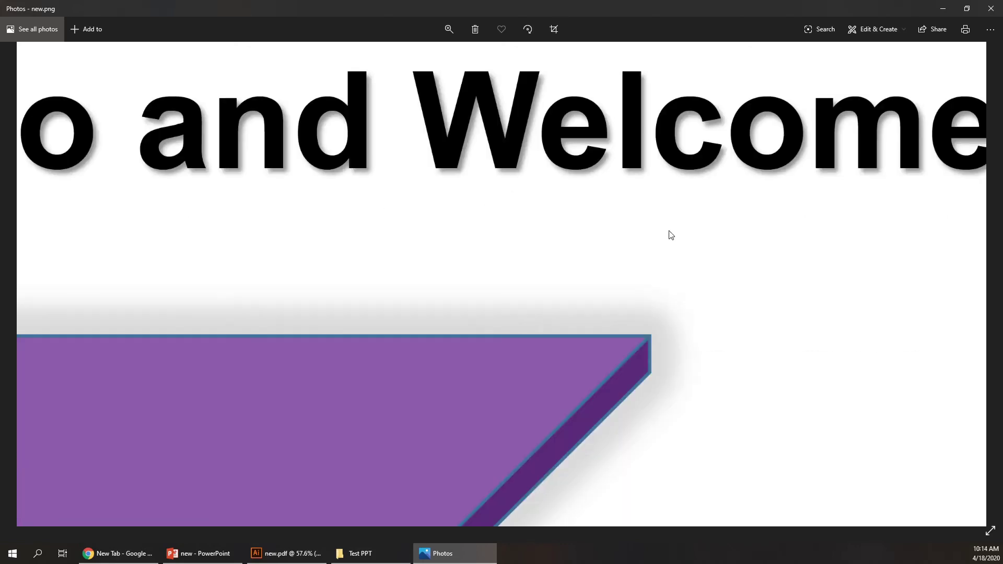
# Check new.png's Properties Details, confirming 8000 x 4500 pixels
pyautogui.click(991, 9)
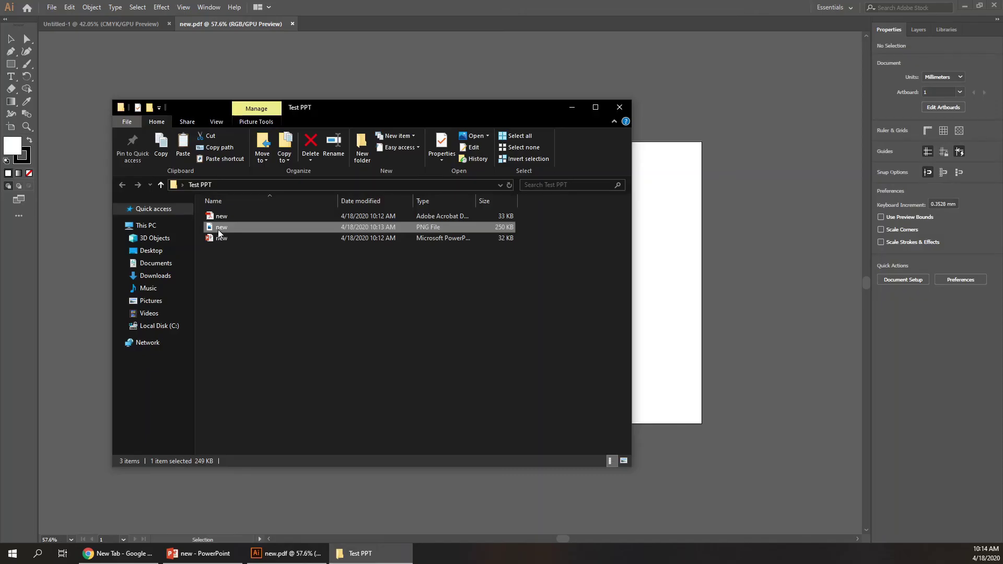
pyautogui.rightClick(220, 229)
pyautogui.click(258, 533)
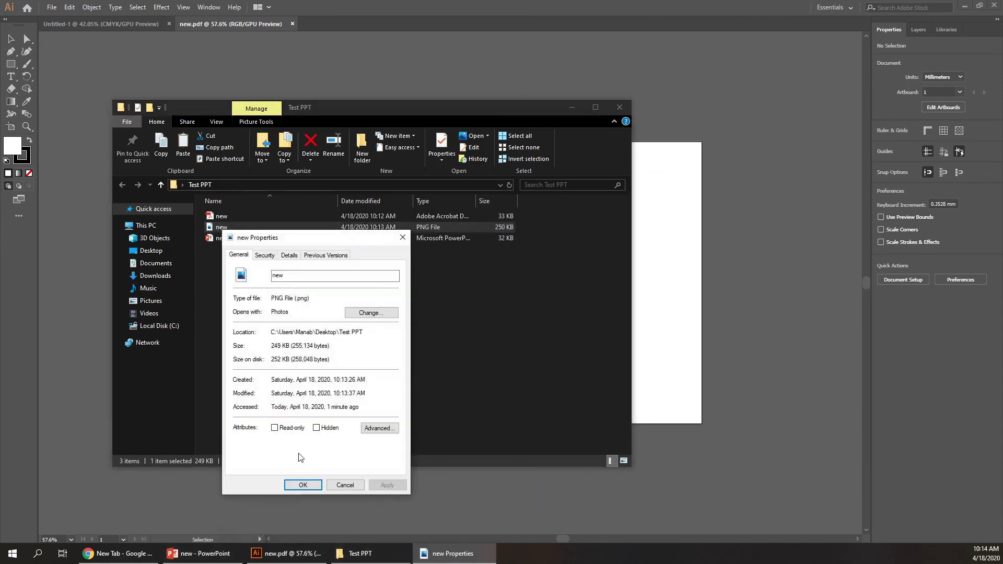
pyautogui.click(290, 256)
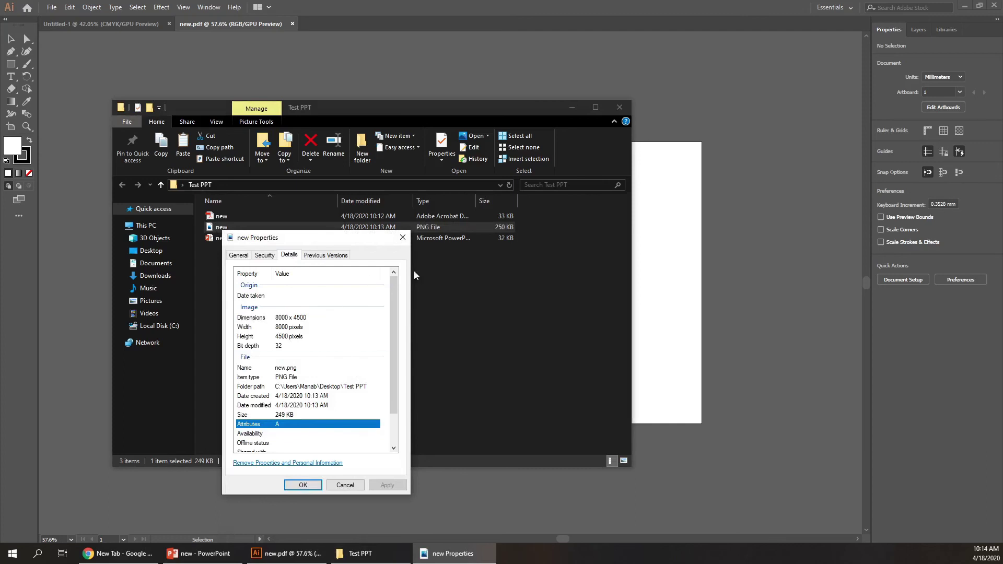
# Close the properties dialog and the Test PPT folder, returning to Illustrator
pyautogui.click(403, 238)
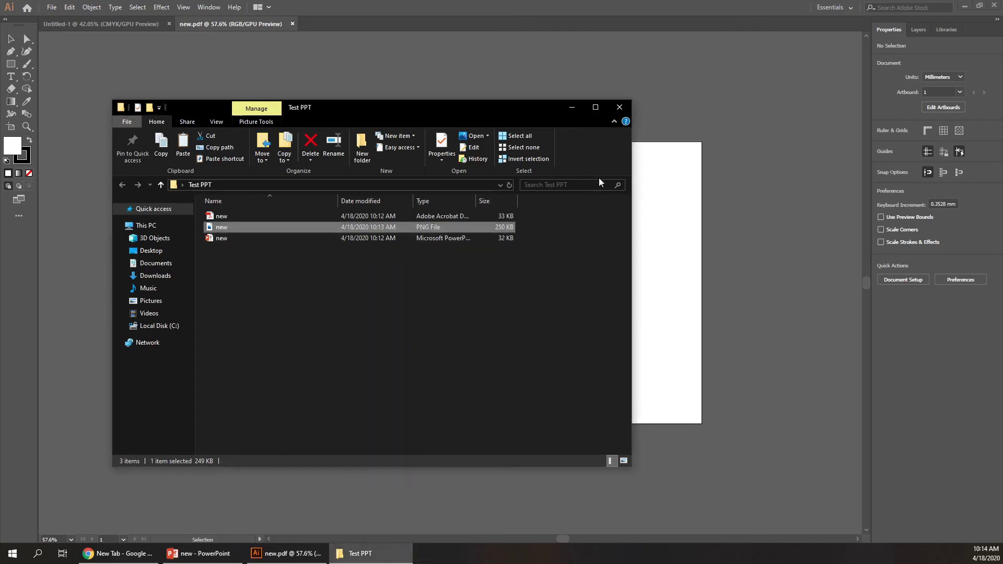
pyautogui.click(625, 108)
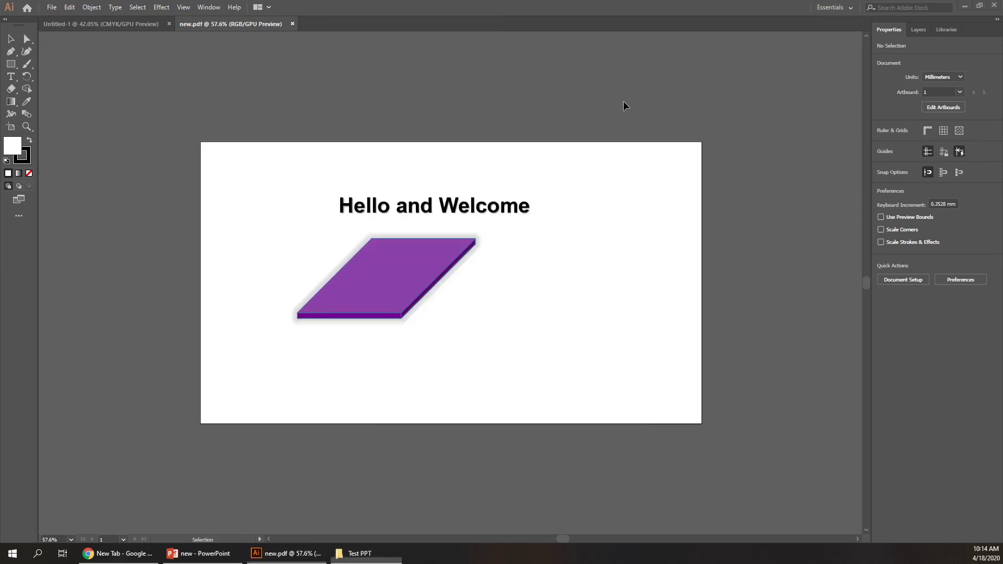